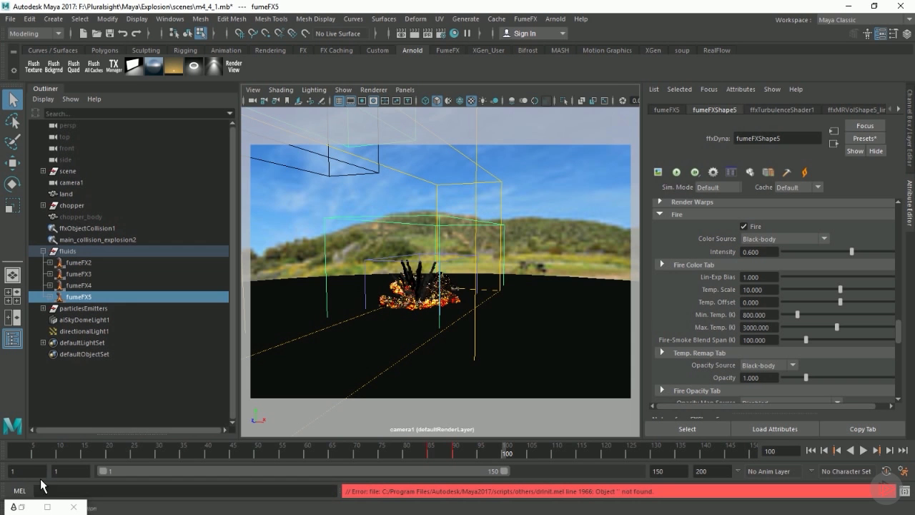
Bring up the Arnold Render View and start an interactive render through camera1
{"action": "left_click", "coordinate": [21, 507]}
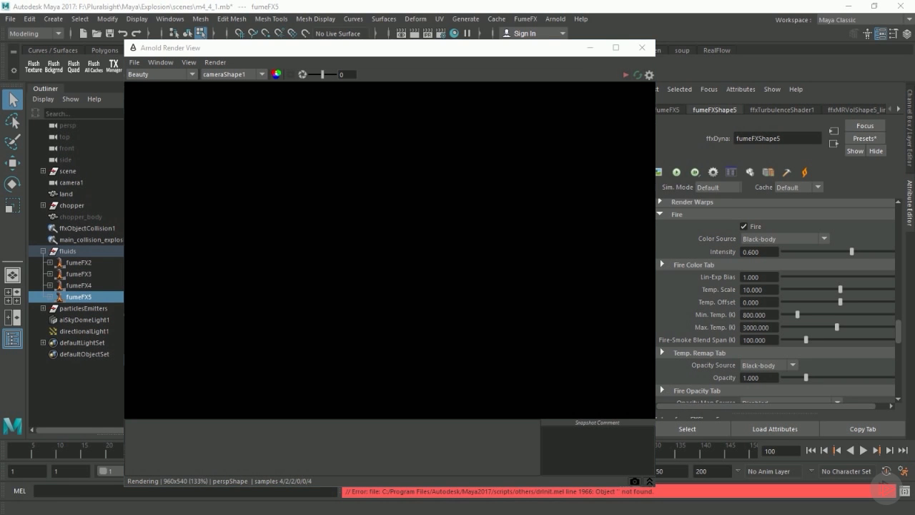
{"action": "left_click", "coordinate": [624, 75]}
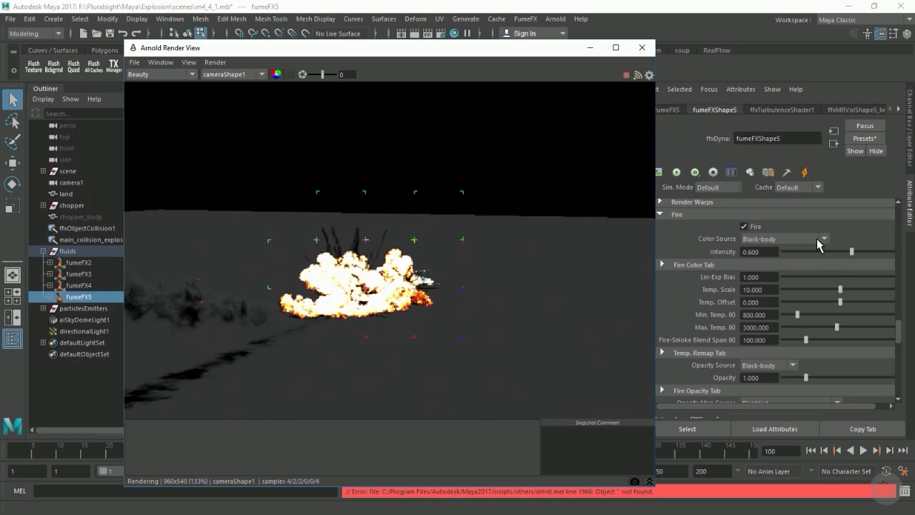
Set fumeFX5's fire Temp. Scale to 7 and Min. Temp. to 1200 K
{"action": "left_click", "coordinate": [760, 289]}
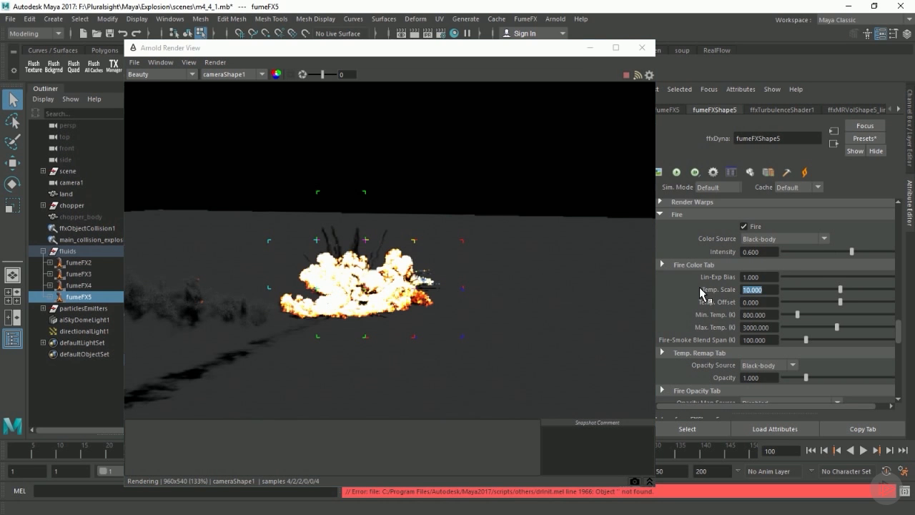
{"action": "type", "text": "7"}
{"action": "key", "text": "Return"}
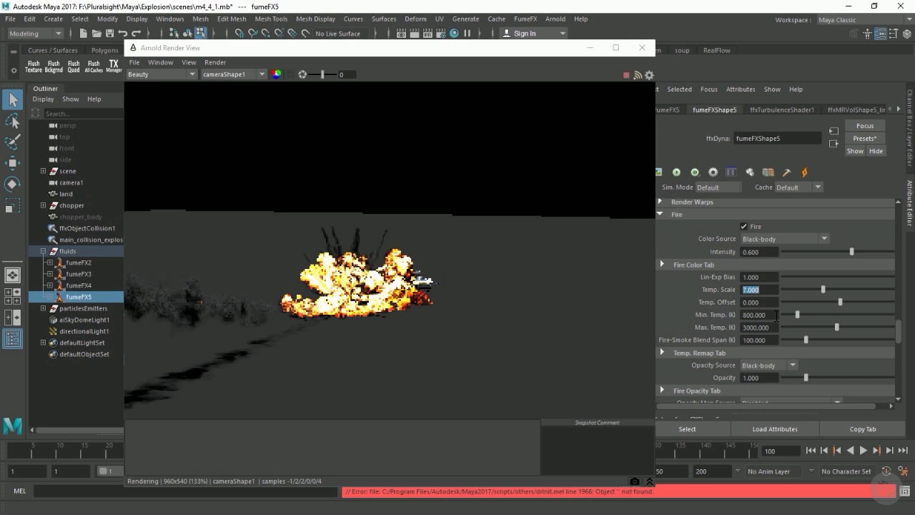
{"action": "left_click_drag", "start_coordinate": [775, 316], "coordinate": [704, 315]}
{"action": "type", "text": "1200"}
{"action": "key", "text": "Return"}
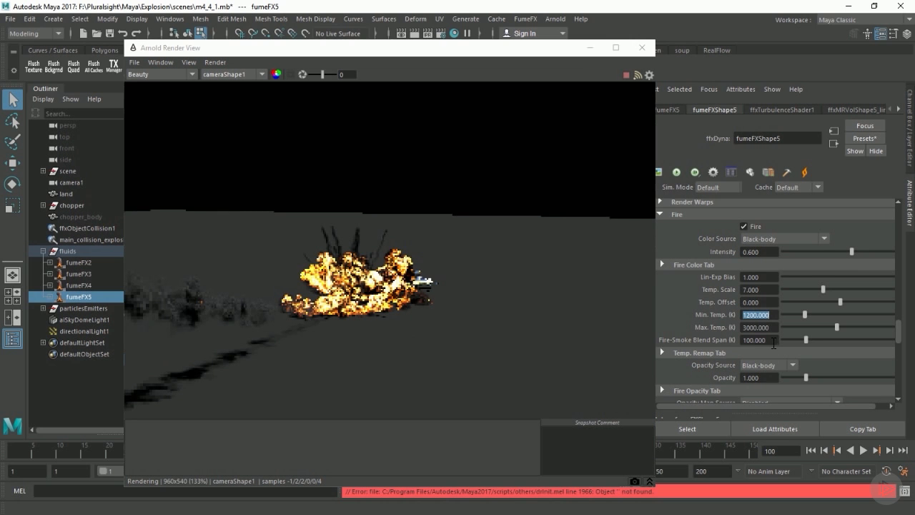
Set the Fire-Smoke Blend Span to 500 K and the fire Intensity to 2
{"action": "left_click_drag", "start_coordinate": [773, 341], "coordinate": [702, 339]}
{"action": "type", "text": "500"}
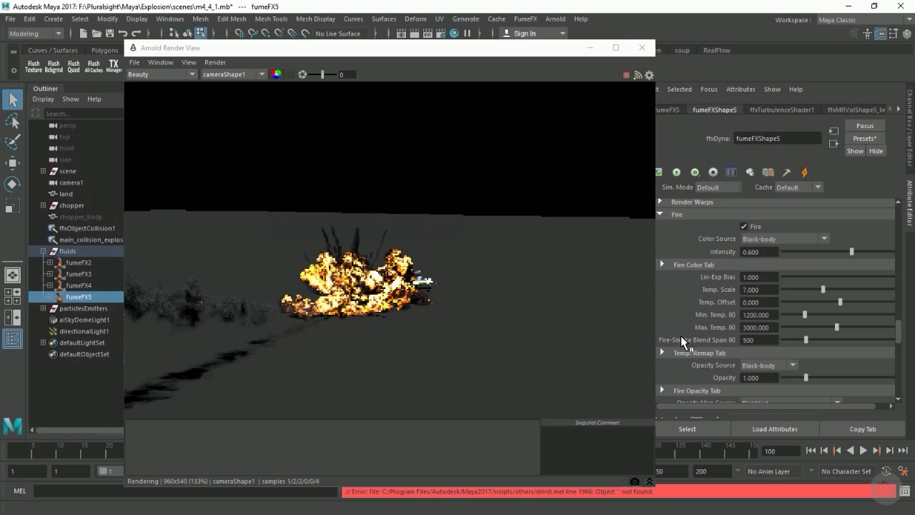
{"action": "key", "text": "Return"}
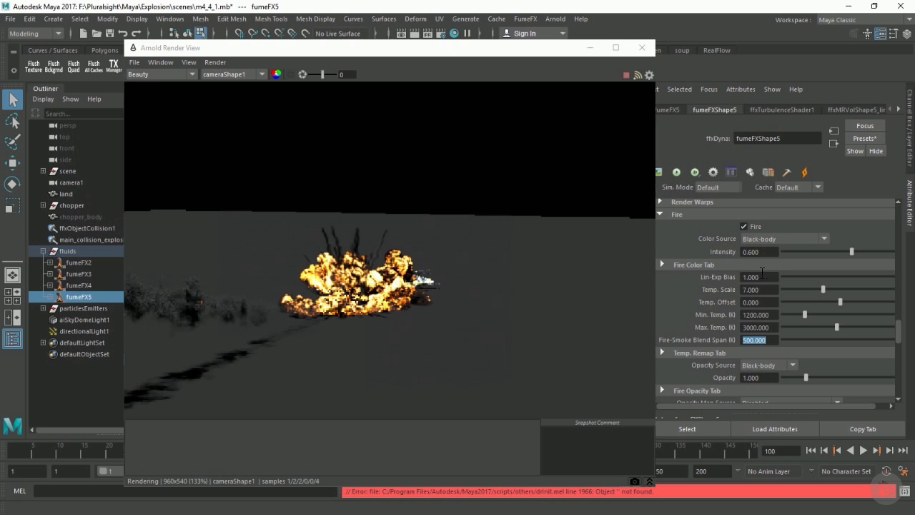
{"action": "left_click", "coordinate": [750, 251]}
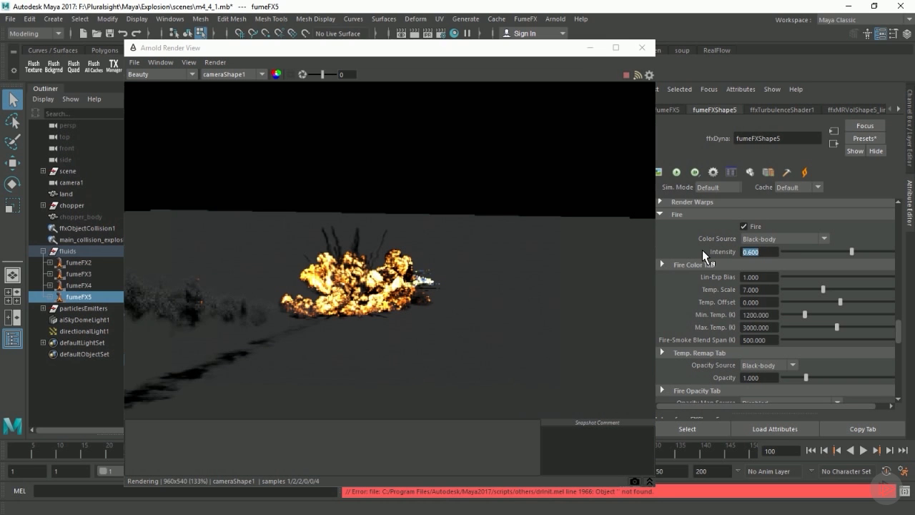
{"action": "type", "text": "2"}
{"action": "key", "text": "Return"}
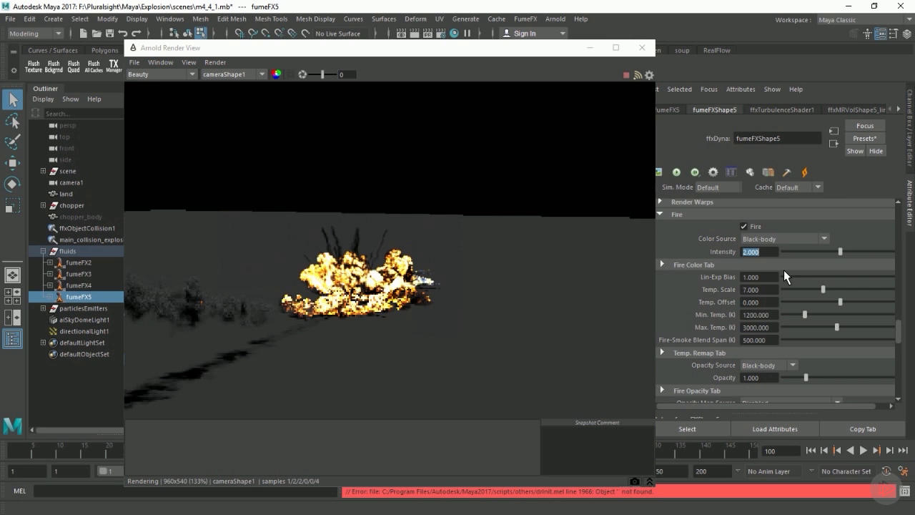
Display the volume_indirect pass in the render view instead of the beauty pass
{"action": "scroll", "coordinate": [783, 270], "scroll_direction": "down", "scroll_amount": 3}
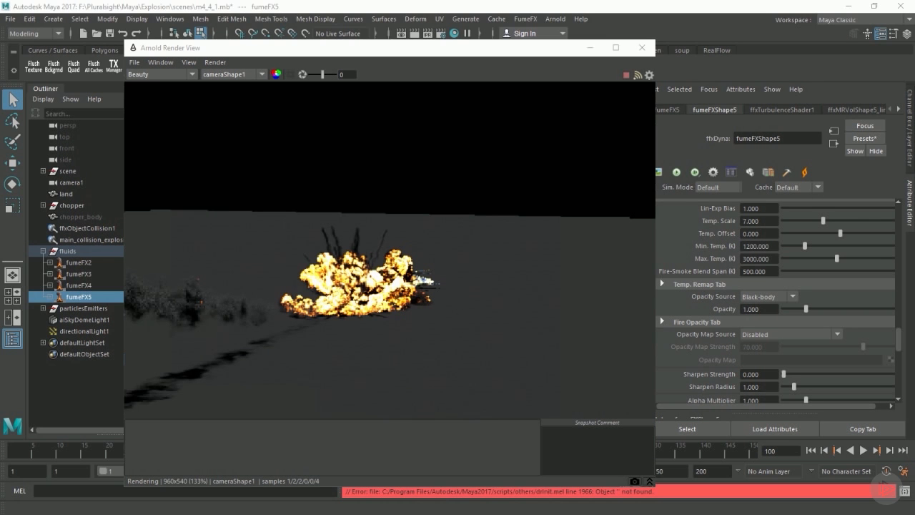
{"action": "left_click", "coordinate": [138, 73]}
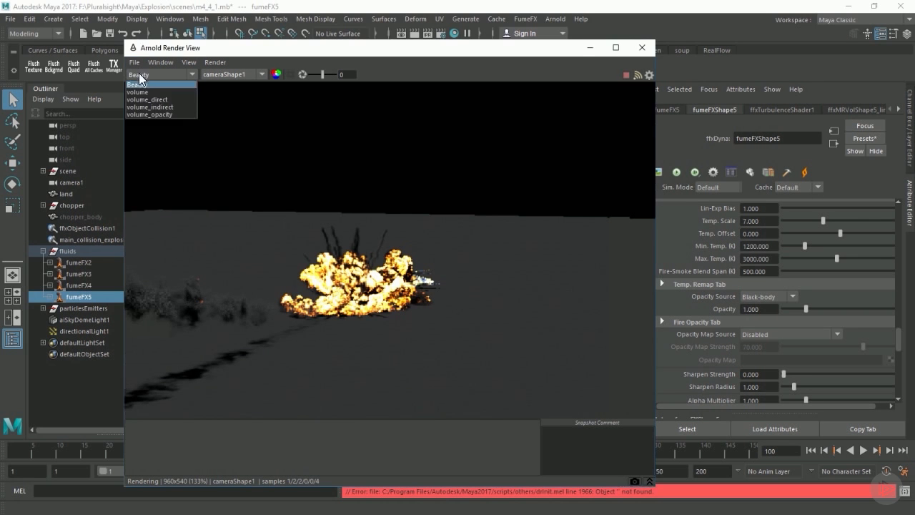
{"action": "left_click", "coordinate": [139, 107]}
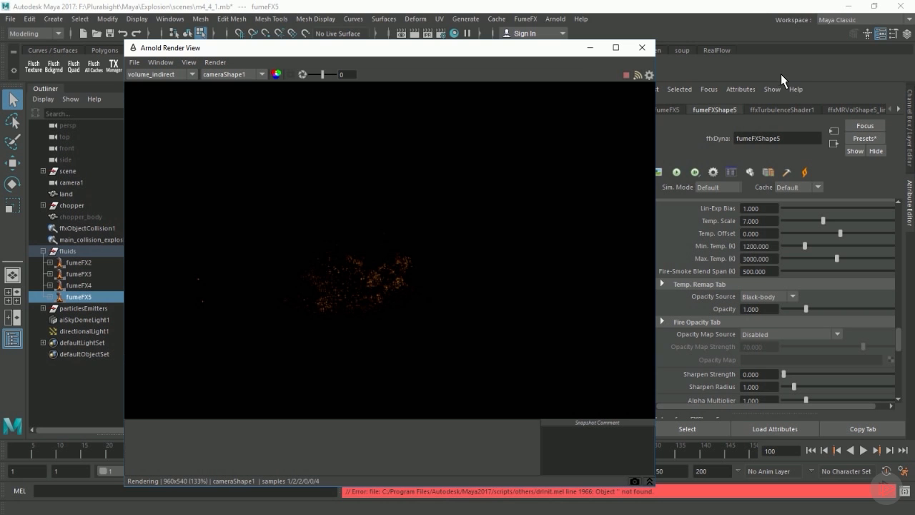
{"action": "left_click", "coordinate": [747, 89]}
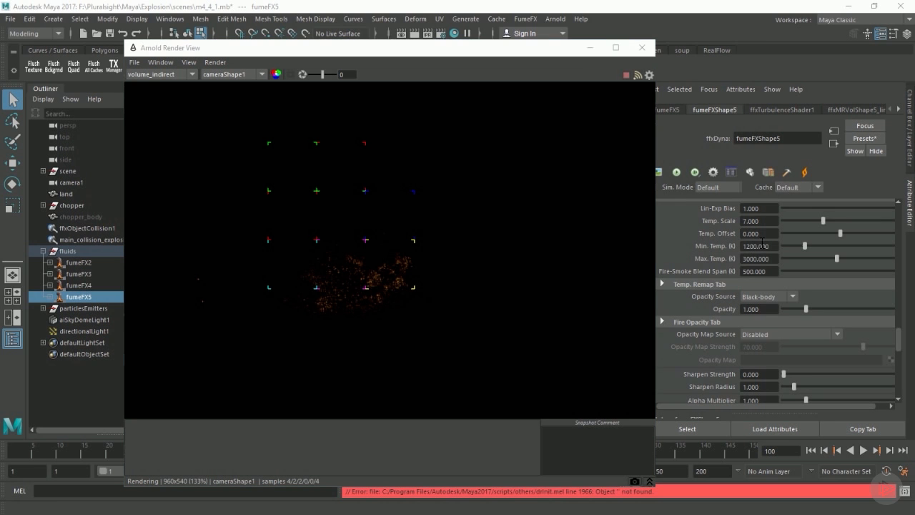
Set the fire's GI Multiplier to 25
{"action": "scroll", "coordinate": [762, 243], "scroll_direction": "down", "scroll_amount": 2}
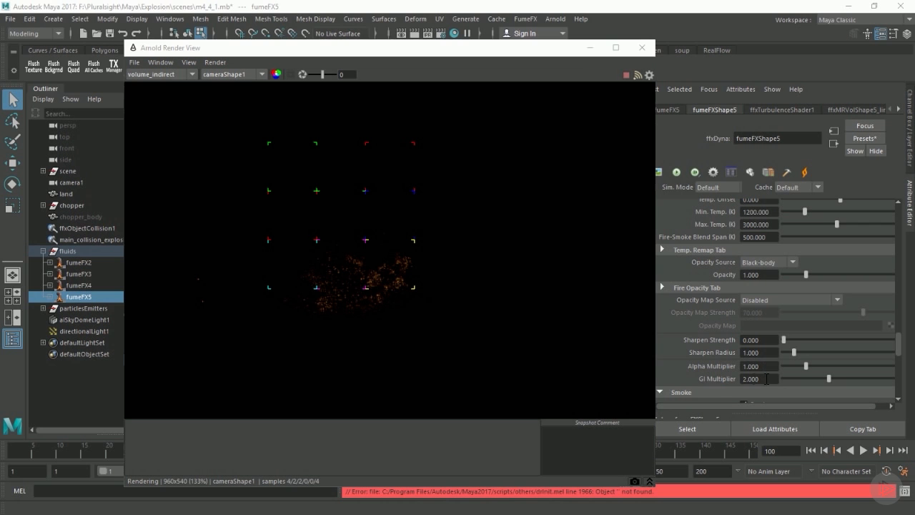
{"action": "left_click_drag", "start_coordinate": [766, 379], "coordinate": [709, 378]}
{"action": "type", "text": "25"}
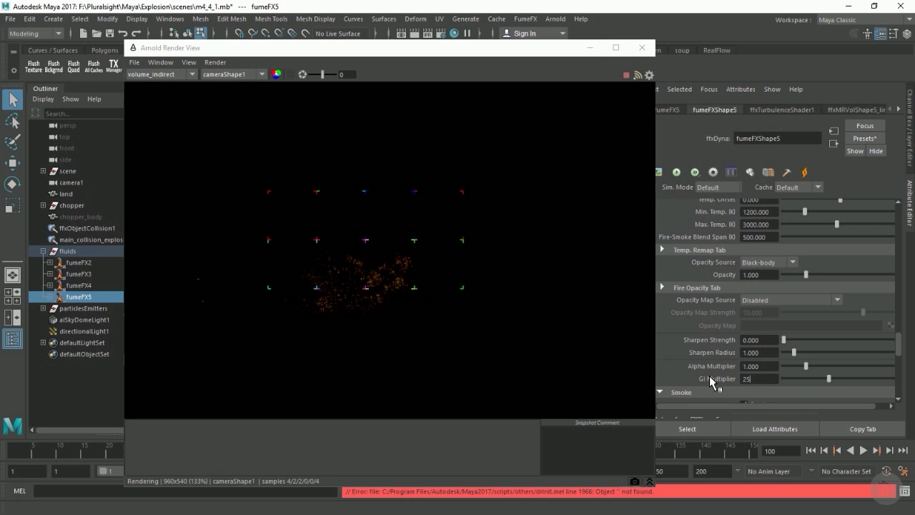
{"action": "key", "text": "Return"}
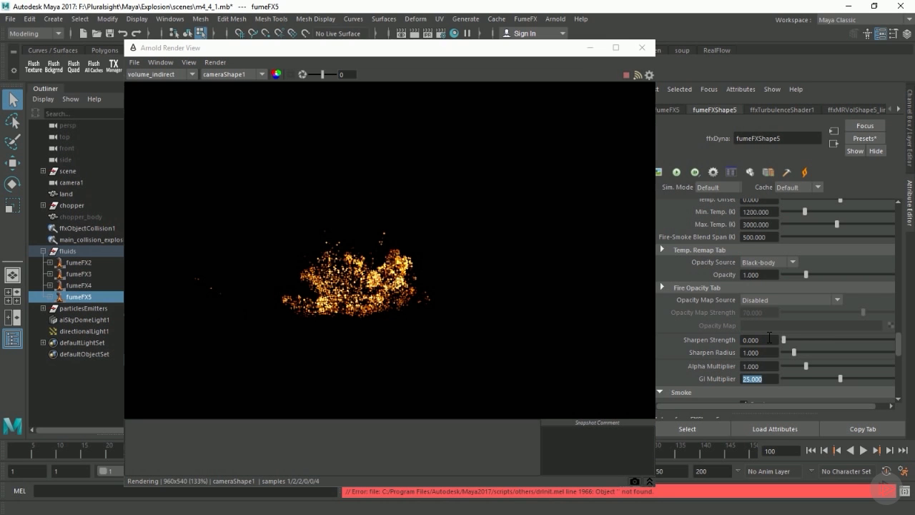
Set the fire's Sharpen Strength to 2 and Sharpen Radius to 0.5
{"action": "left_click", "coordinate": [769, 337]}
{"action": "type", "text": "2"}
{"action": "key", "text": "Return"}
{"action": "left_click", "coordinate": [758, 353]}
{"action": "type", "text": "0.5"}
{"action": "key", "text": "Return"}
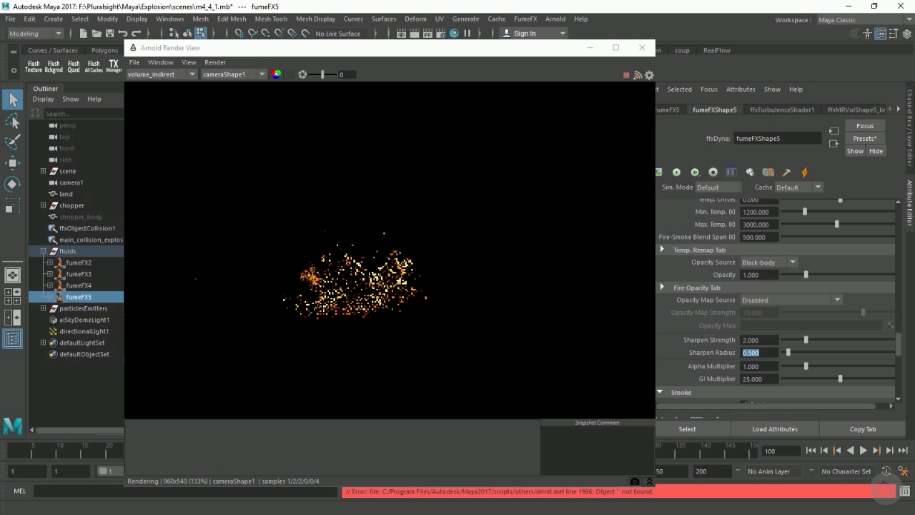
Run a full scene update of the Arnold render and reselect fumeFX5
{"action": "left_click", "coordinate": [215, 62]}
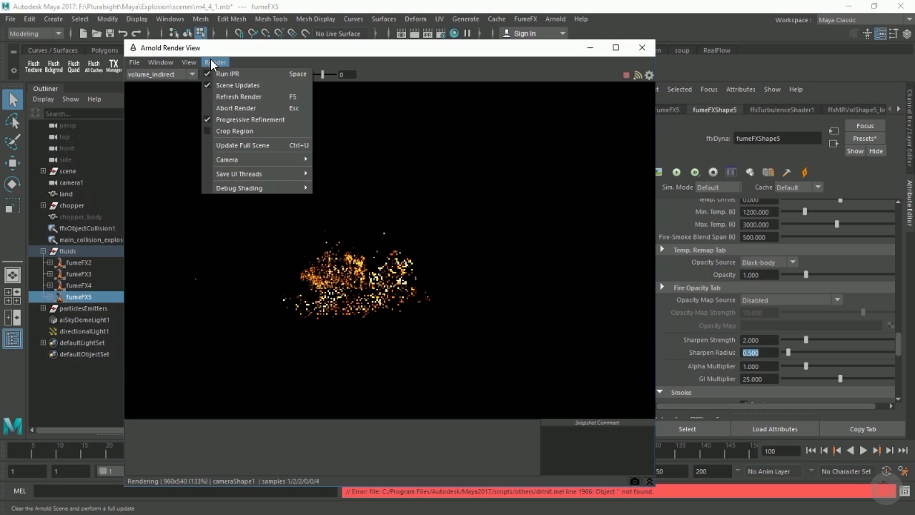
{"action": "left_click", "coordinate": [221, 146]}
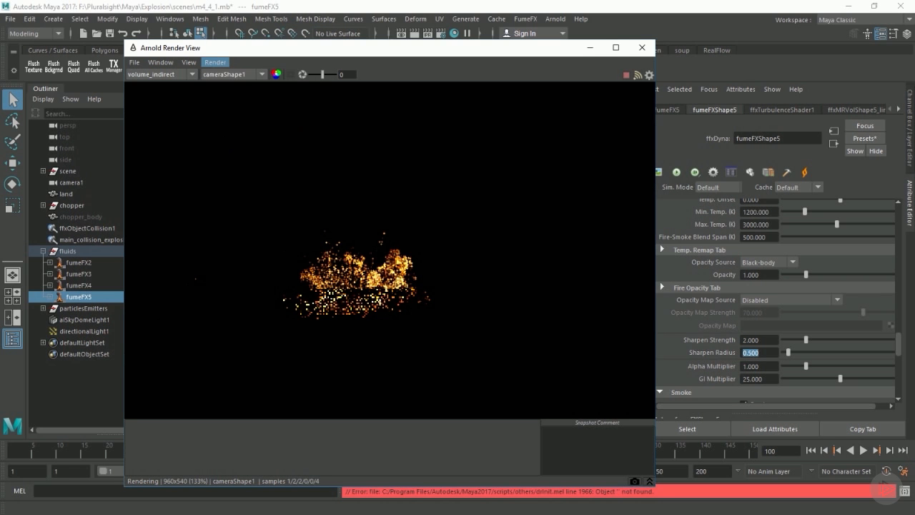
{"action": "left_click", "coordinate": [726, 171]}
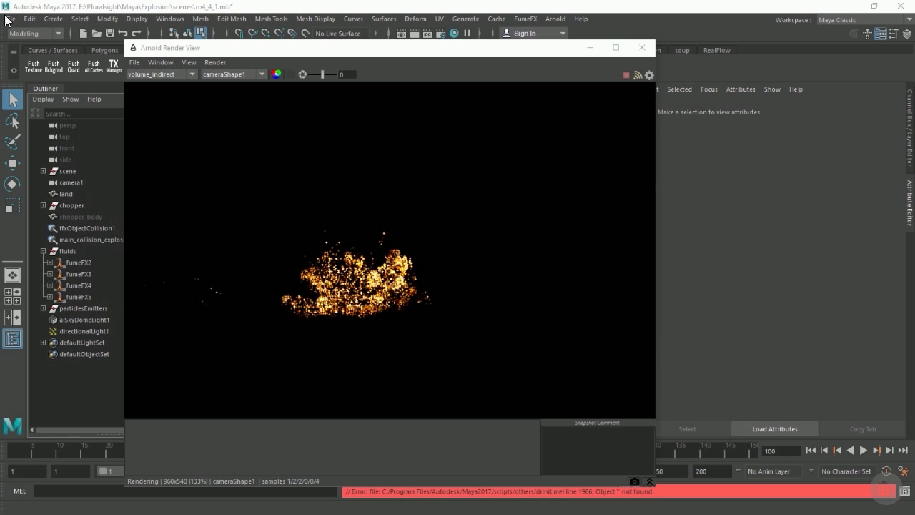
{"action": "left_click", "coordinate": [69, 297]}
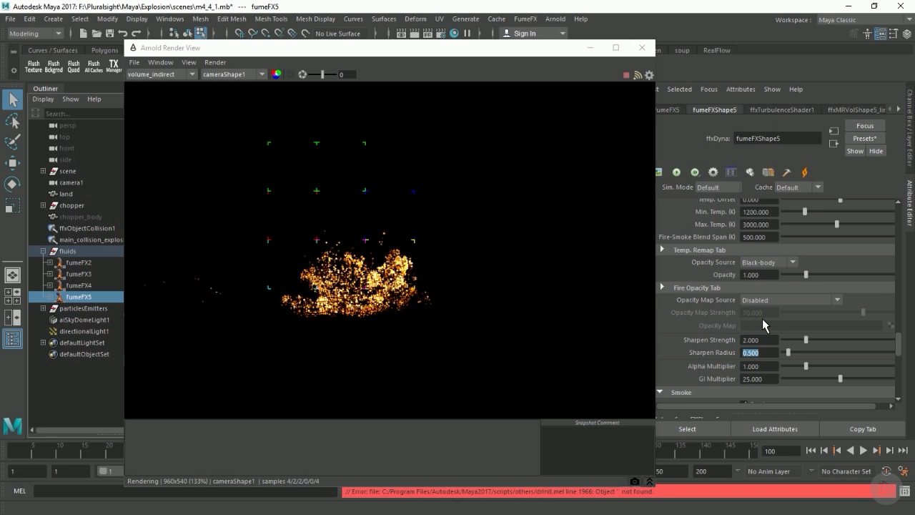
Test GI Attenuation values of 2 and 0.5 in fumeFX5's Arnold settings, and restore it to 1
{"action": "scroll", "coordinate": [762, 318], "scroll_direction": "down", "scroll_amount": 10}
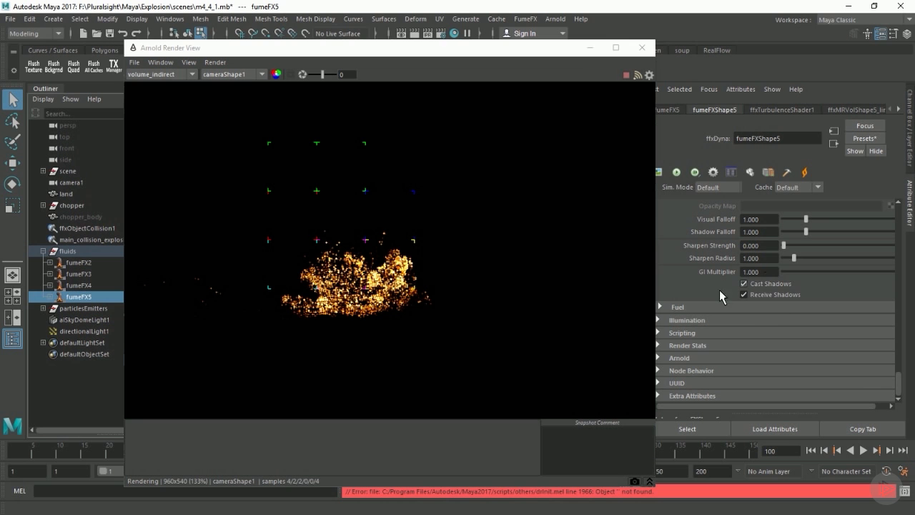
{"action": "left_click", "coordinate": [672, 357]}
{"action": "scroll", "coordinate": [692, 303], "scroll_direction": "down", "scroll_amount": 1}
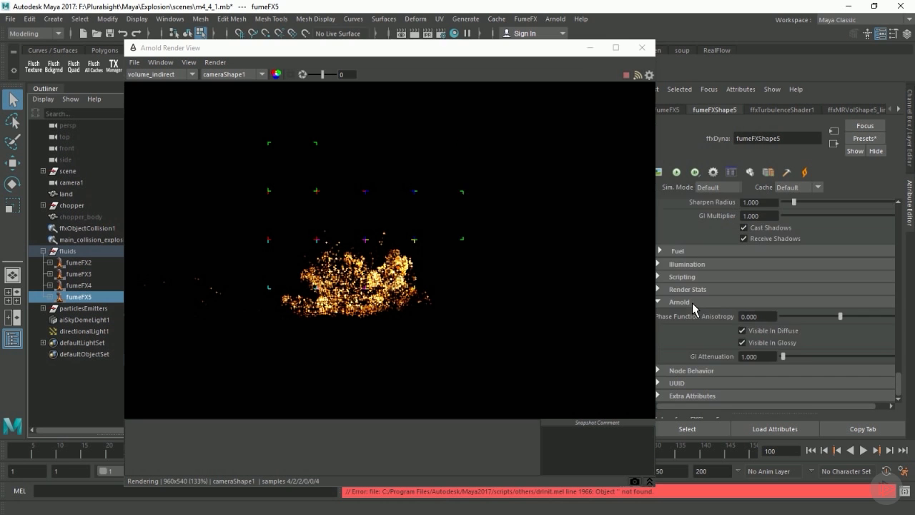
{"action": "left_click", "coordinate": [712, 355]}
{"action": "type", "text": "2"}
{"action": "key", "text": "Return"}
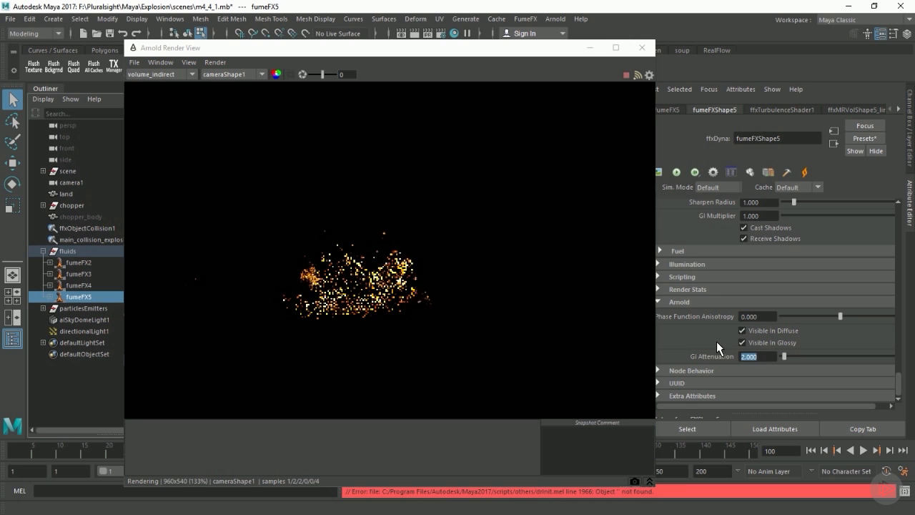
{"action": "type", "text": "0.5"}
{"action": "key", "text": "Return"}
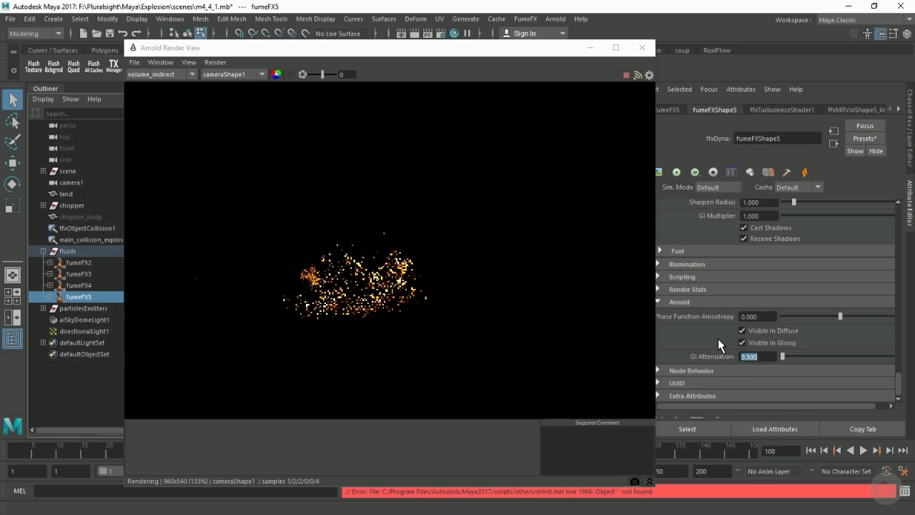
{"action": "type", "text": "1"}
{"action": "key", "text": "Return"}
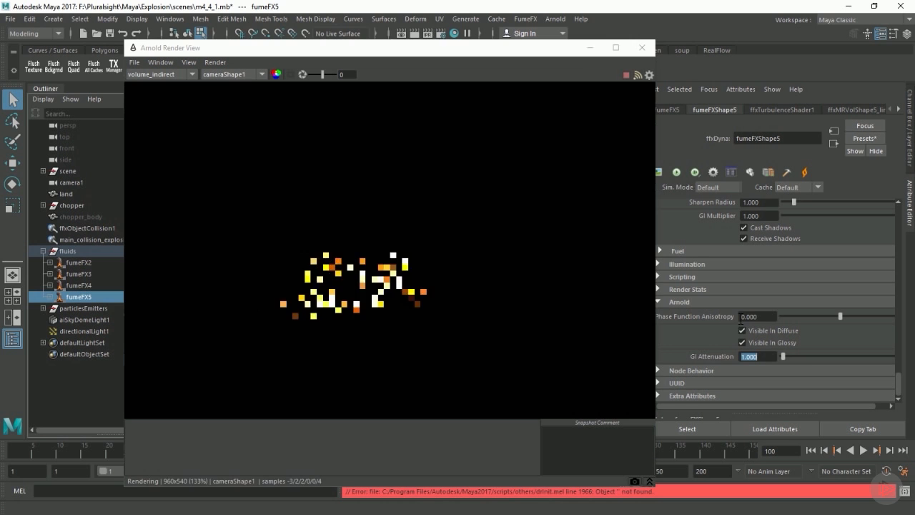
Test Phase Function Anisotropy values of 0.5 and -0.5 in the Arnold settings, and restore it to 0
{"action": "double_click", "coordinate": [758, 317]}
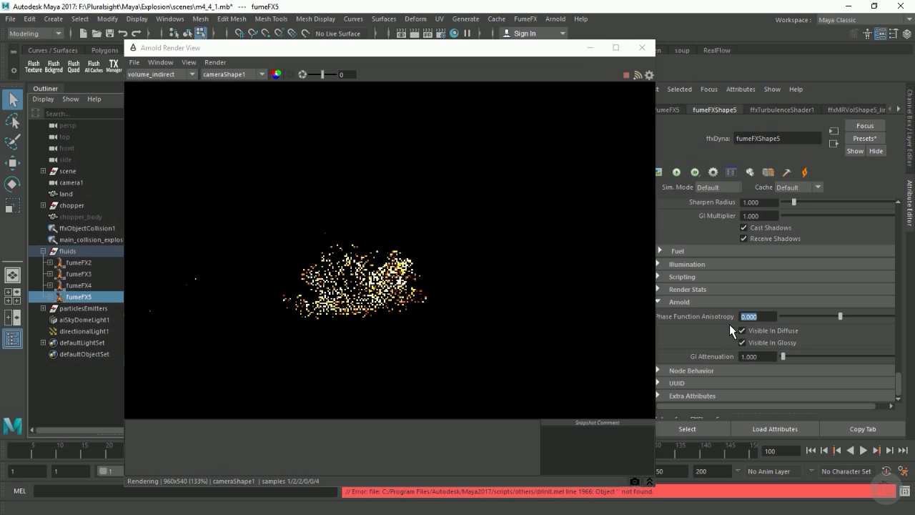
{"action": "type", "text": "1"}
{"action": "key", "text": "Return"}
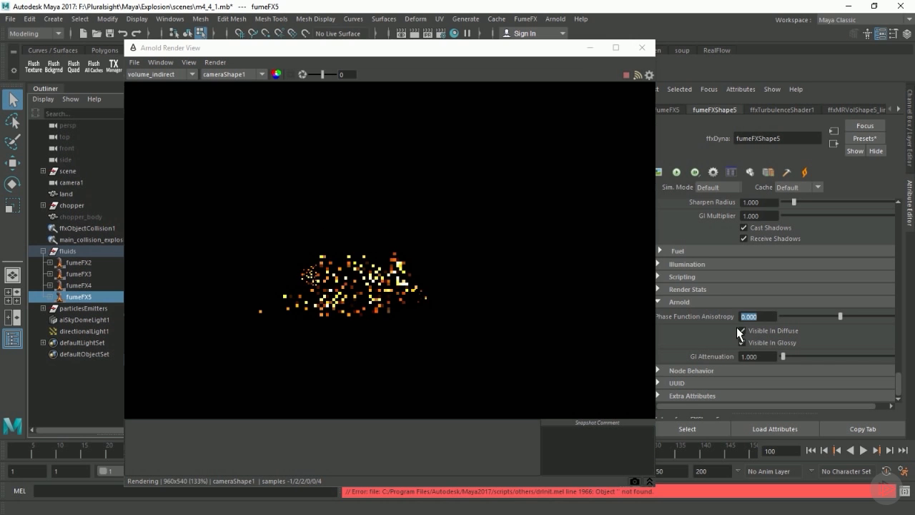
{"action": "key", "text": "Return"}
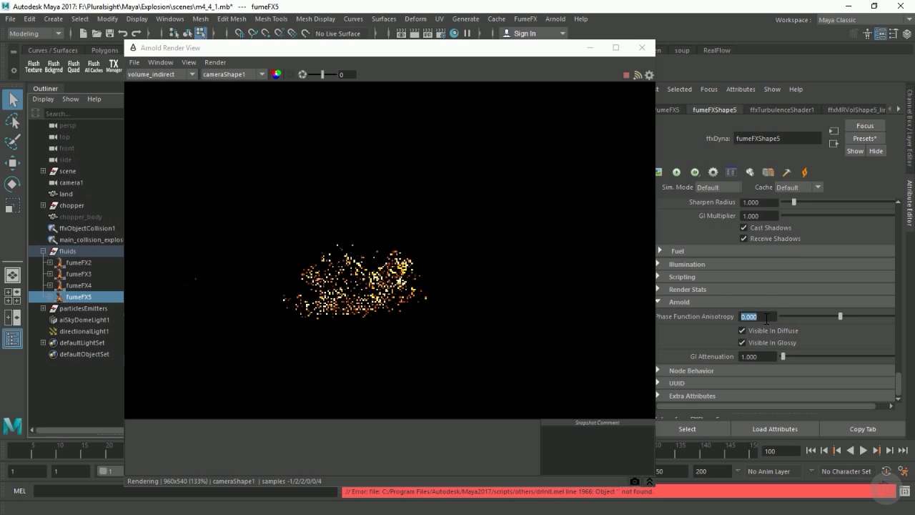
{"action": "type", "text": "0.5"}
{"action": "key", "text": "Return"}
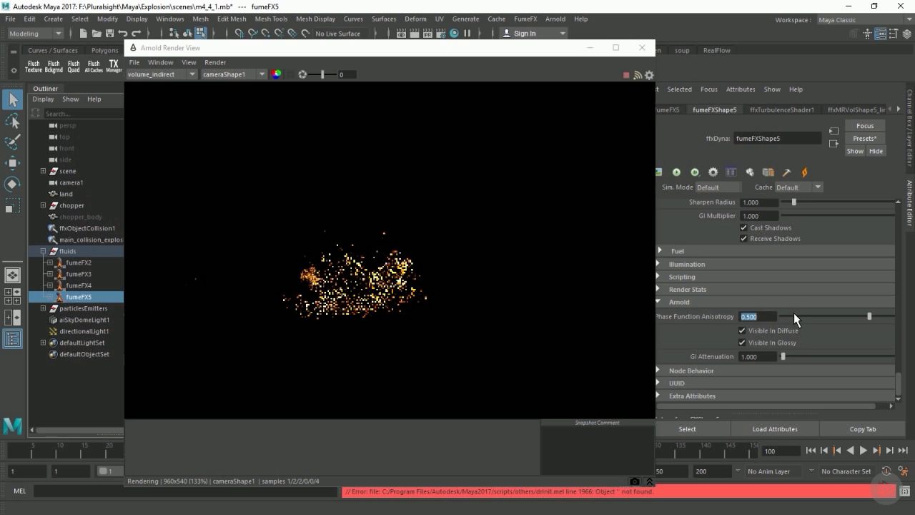
{"action": "type", "text": "-.5"}
{"action": "key", "text": "Return"}
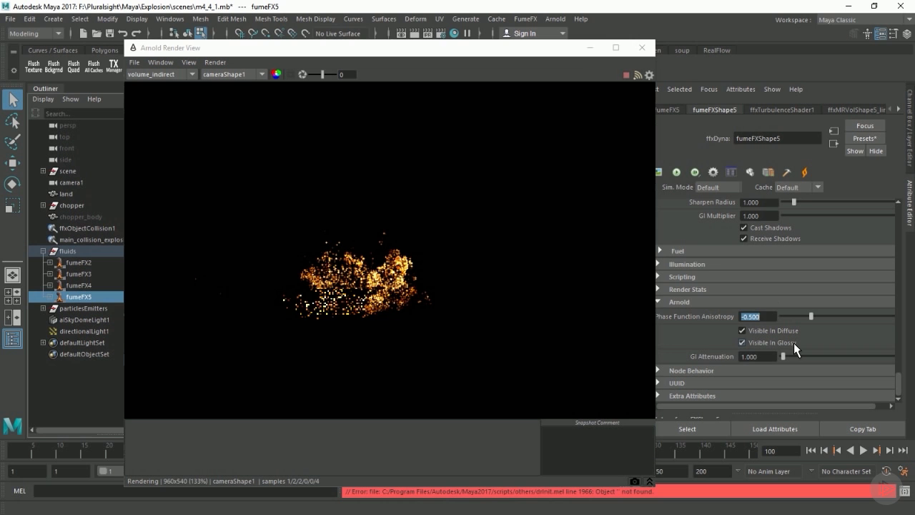
{"action": "type", "text": "0"}
{"action": "key", "text": "Return"}
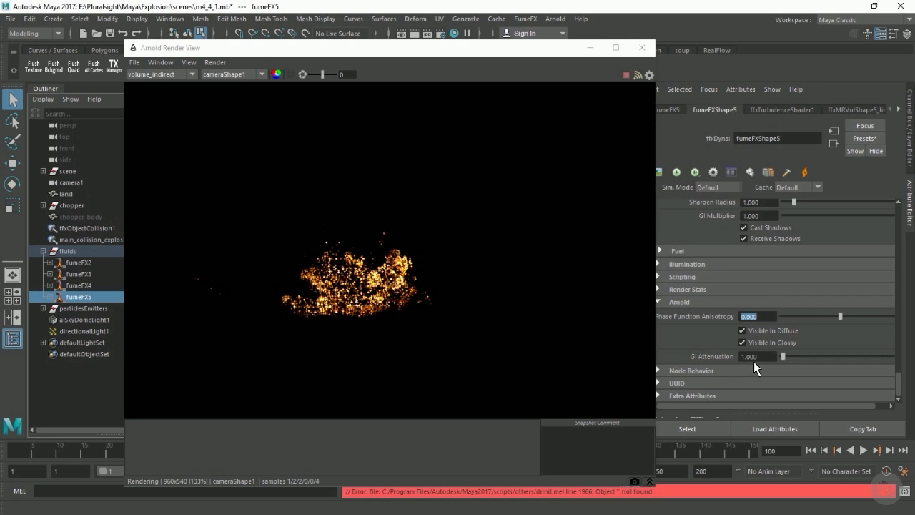
Return to fumeFX5's Fire rendering settings and review their values
{"action": "scroll", "coordinate": [754, 360], "scroll_direction": "up", "scroll_amount": 5}
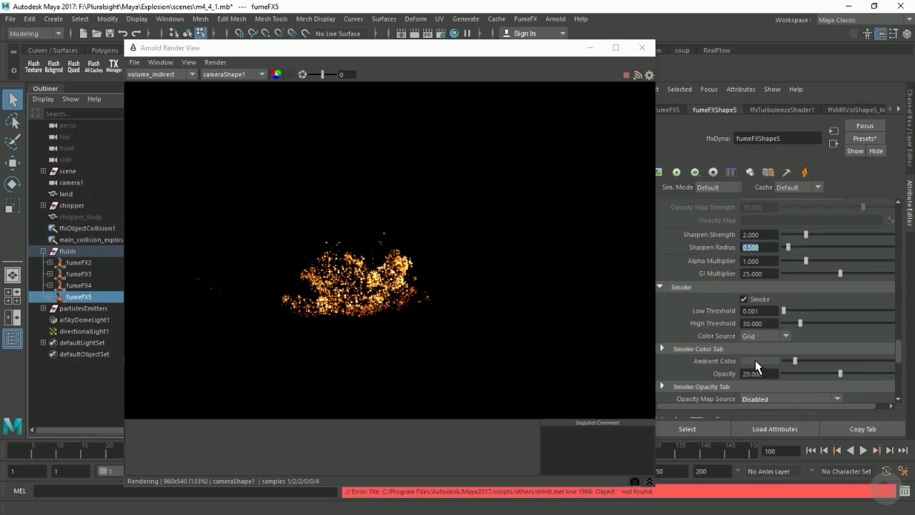
{"action": "scroll", "coordinate": [756, 360], "scroll_direction": "up", "scroll_amount": 6}
{"action": "scroll", "coordinate": [755, 360], "scroll_direction": "up", "scroll_amount": 3}
{"action": "scroll", "coordinate": [755, 360], "scroll_direction": "down", "scroll_amount": 5}
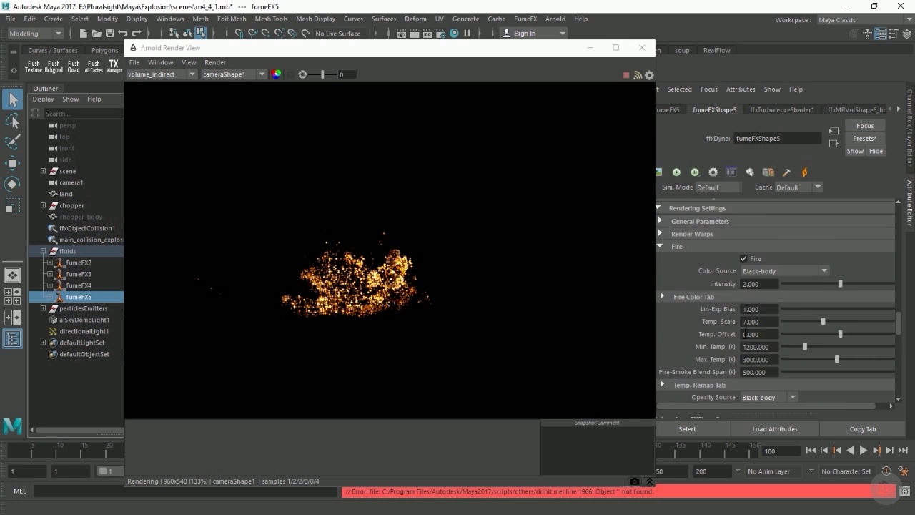
{"action": "scroll", "coordinate": [761, 329], "scroll_direction": "down", "scroll_amount": 1}
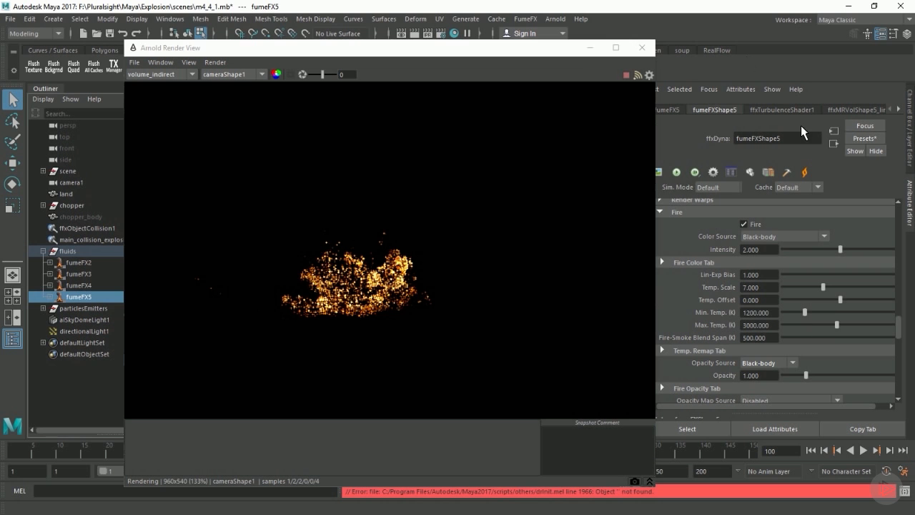
Show the volume_direct pass in the render and review fumeFX5's fire and smoke settings, including the smoke Color Source options
{"action": "left_click", "coordinate": [136, 76]}
{"action": "left_click", "coordinate": [144, 109]}
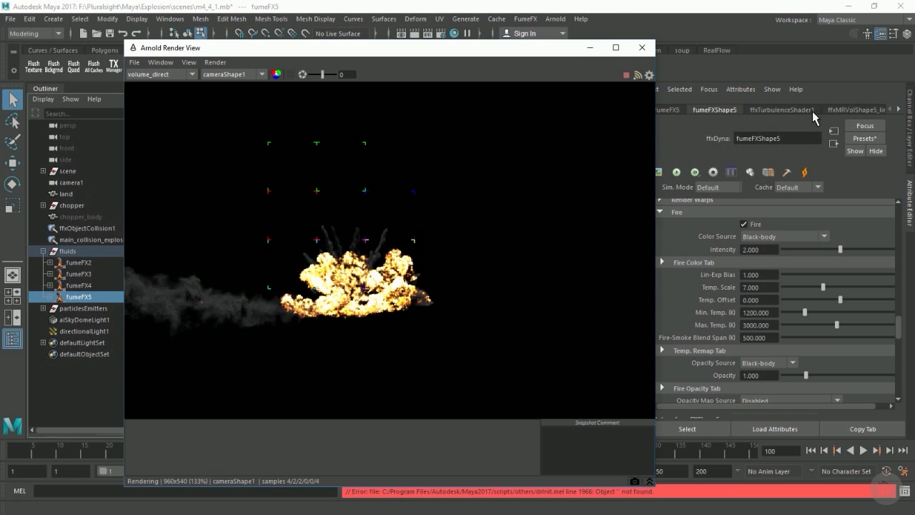
{"action": "scroll", "coordinate": [802, 261], "scroll_direction": "down", "scroll_amount": 3}
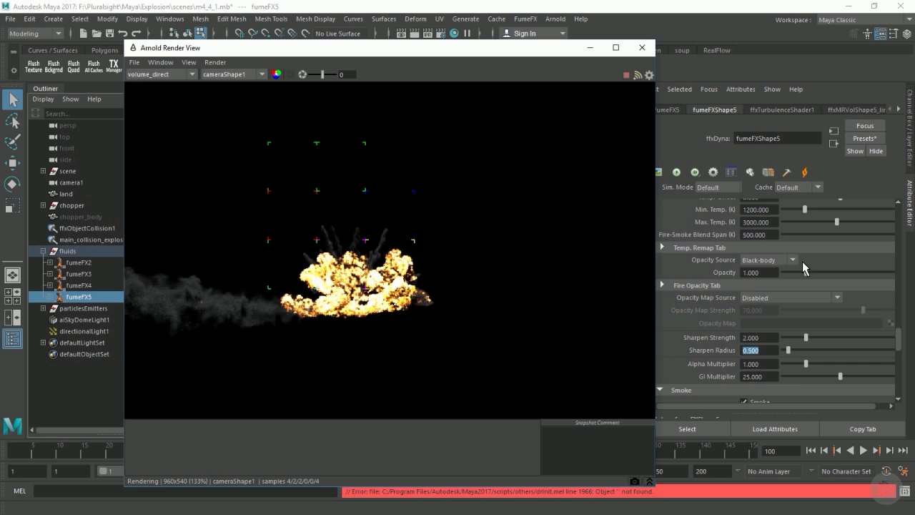
{"action": "scroll", "coordinate": [802, 261], "scroll_direction": "down", "scroll_amount": 2}
{"action": "scroll", "coordinate": [803, 261], "scroll_direction": "down", "scroll_amount": 1}
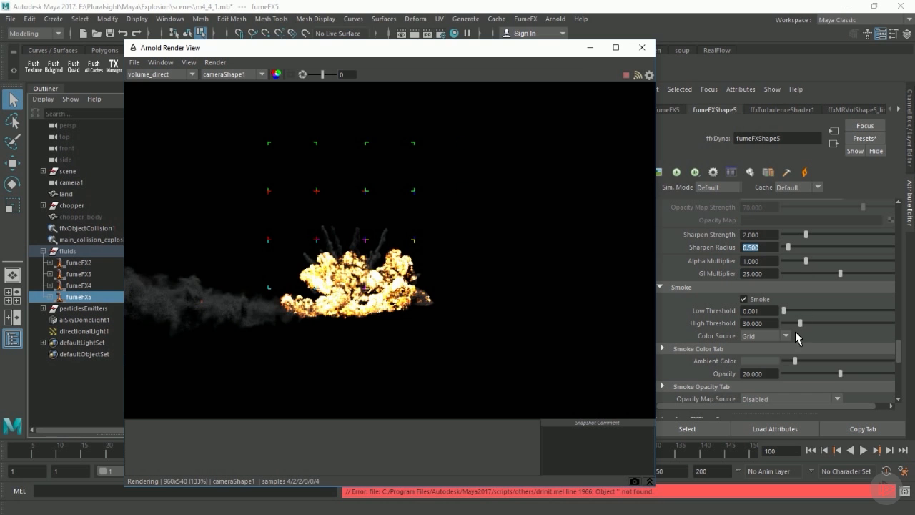
{"action": "left_click", "coordinate": [784, 336]}
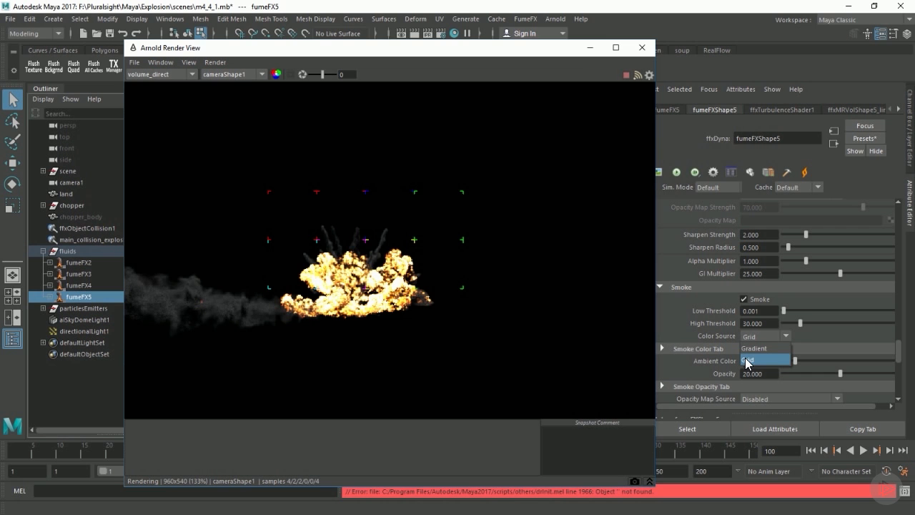
{"action": "left_click", "coordinate": [735, 331]}
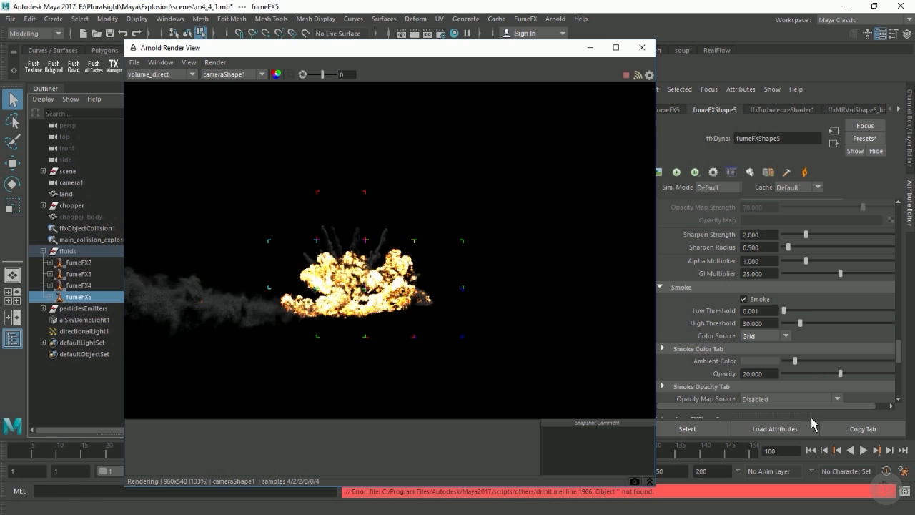
Move the scene to frame 150, render its Beauty pass, and return to fumeFX5's attributes
{"action": "double_click", "coordinate": [771, 451]}
{"action": "type", "text": "150"}
{"action": "key", "text": "Return"}
{"action": "left_click", "coordinate": [718, 275]}
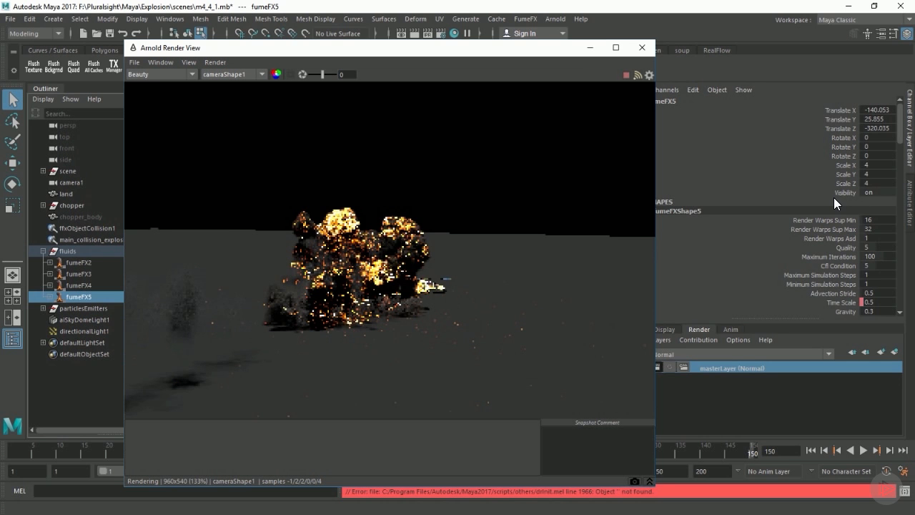
{"action": "left_click", "coordinate": [820, 210]}
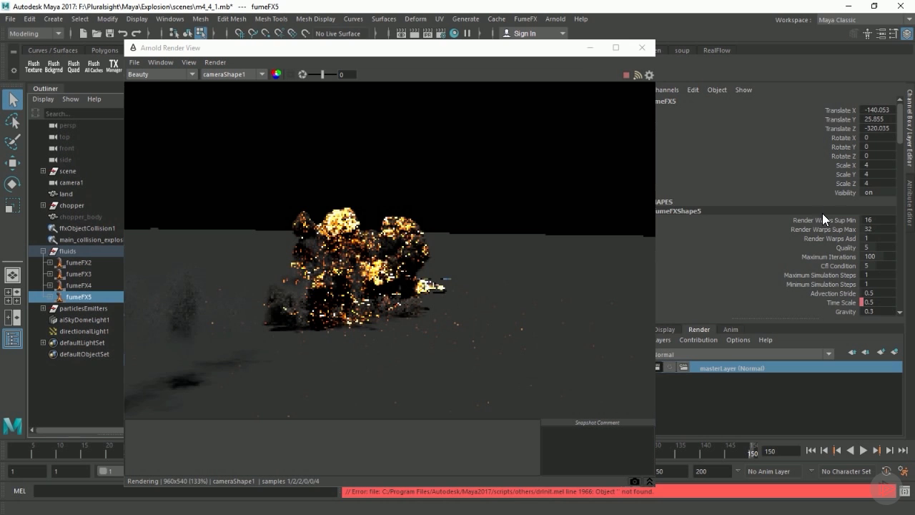
{"action": "left_click", "coordinate": [911, 204]}
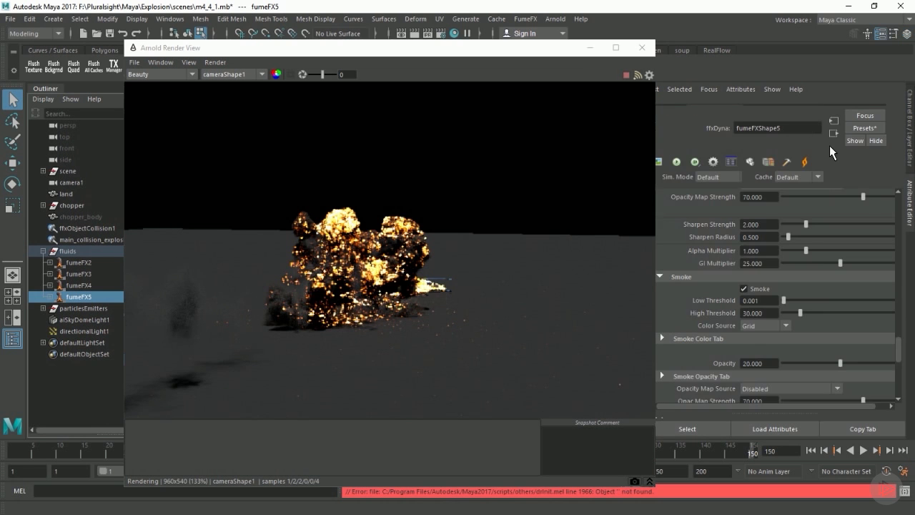
Minimize the Arnold render and enable Motion Blur in fumeFX5's General Parameters rendering settings
{"action": "left_click", "coordinate": [591, 47]}
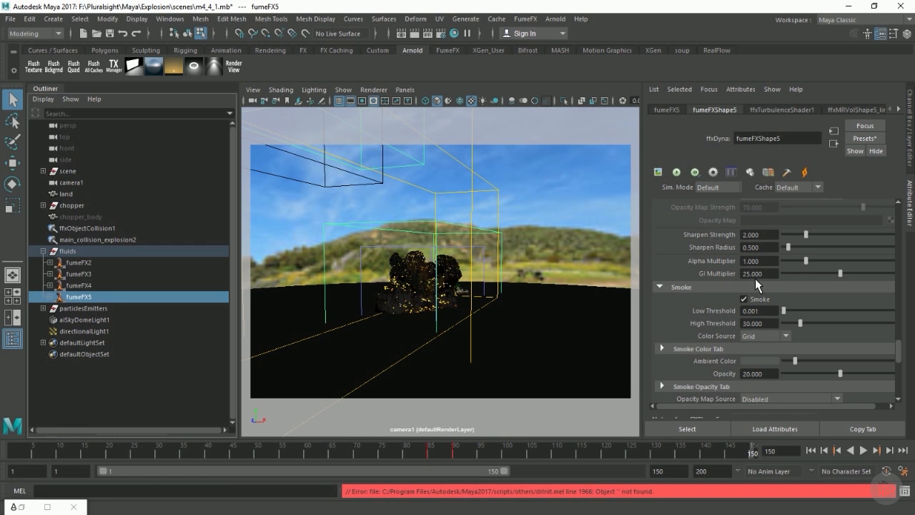
{"action": "scroll", "coordinate": [741, 280], "scroll_direction": "up", "scroll_amount": 8}
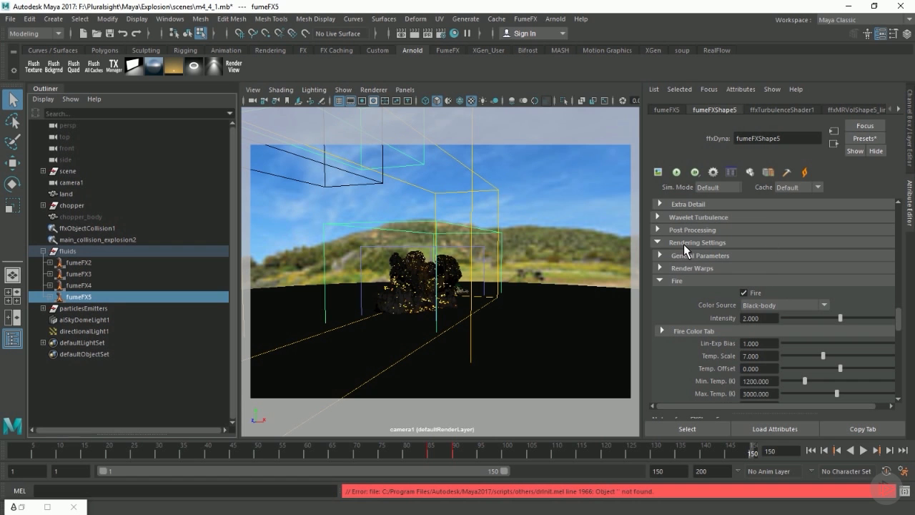
{"action": "left_click", "coordinate": [721, 255]}
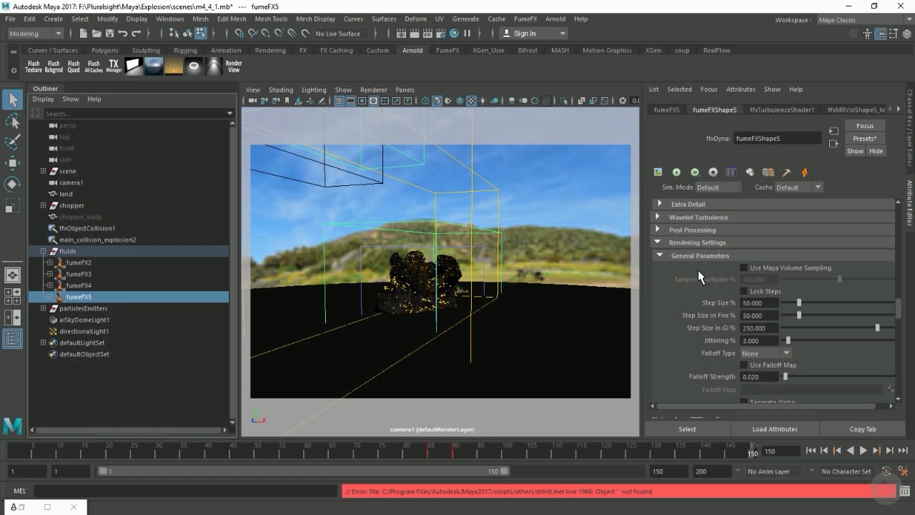
{"action": "scroll", "coordinate": [708, 273], "scroll_direction": "down", "scroll_amount": 1}
{"action": "scroll", "coordinate": [732, 302], "scroll_direction": "down", "scroll_amount": 2}
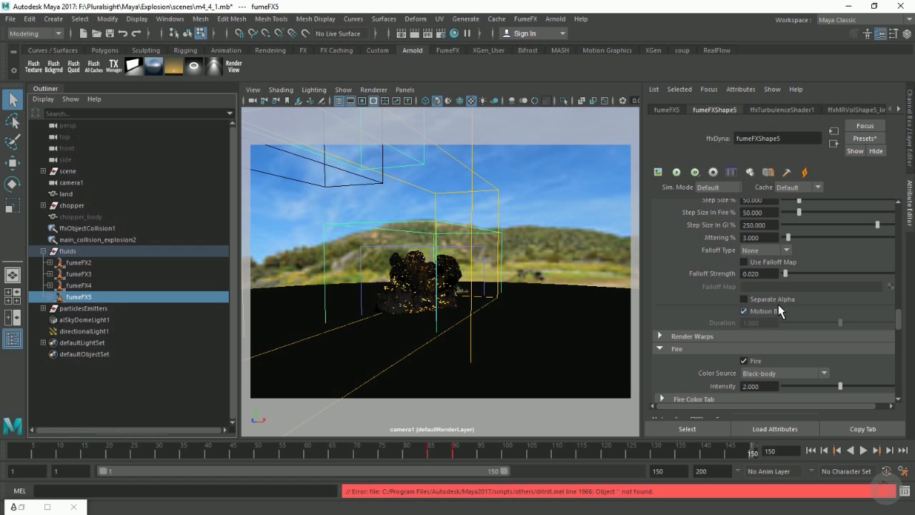
Enable Motion Blur for fumeFX4, fumeFX3 and fumeFX2
{"action": "left_click", "coordinate": [74, 285]}
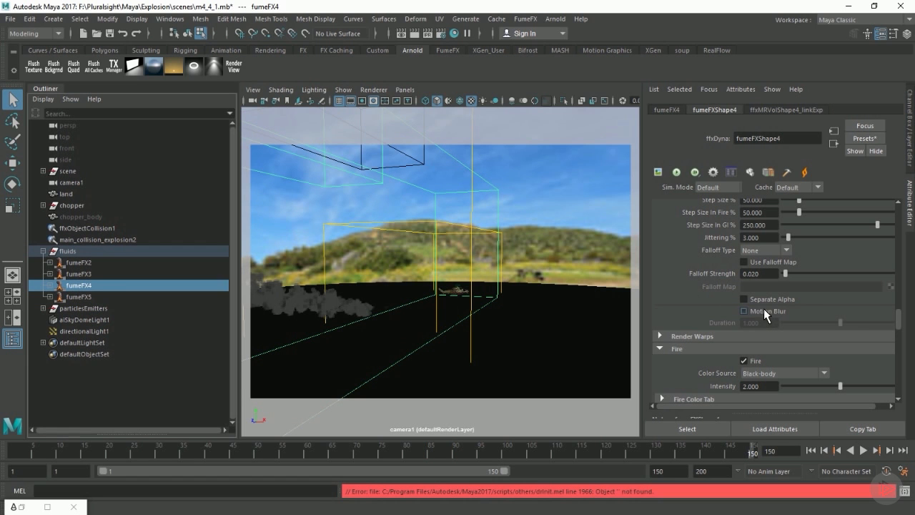
{"action": "left_click", "coordinate": [74, 274]}
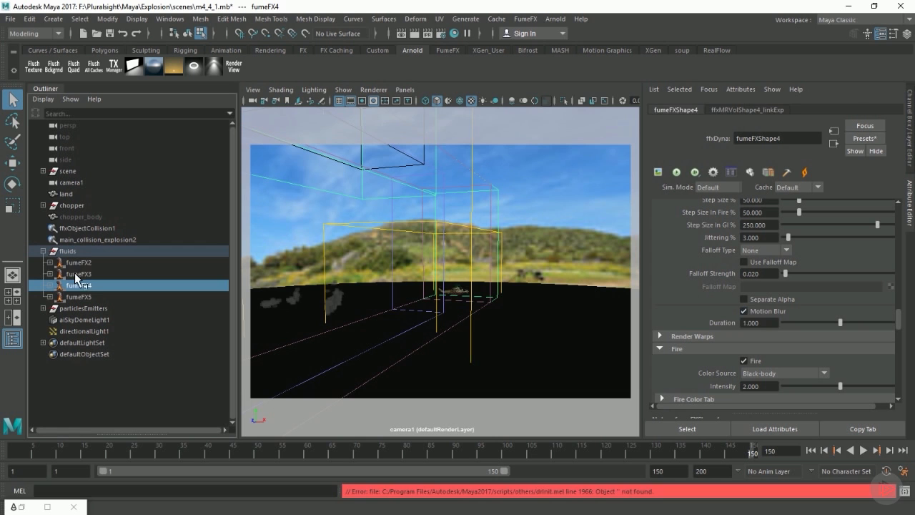
{"action": "left_click", "coordinate": [746, 311]}
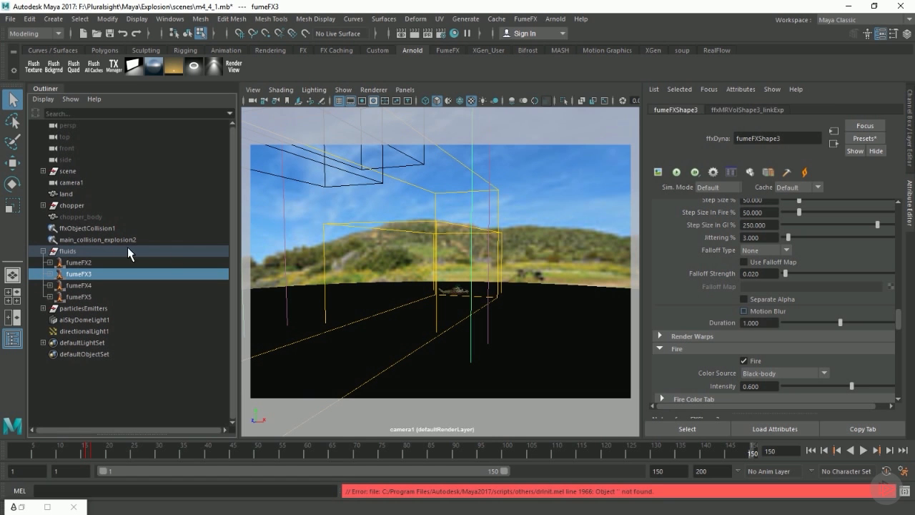
{"action": "left_click", "coordinate": [75, 262]}
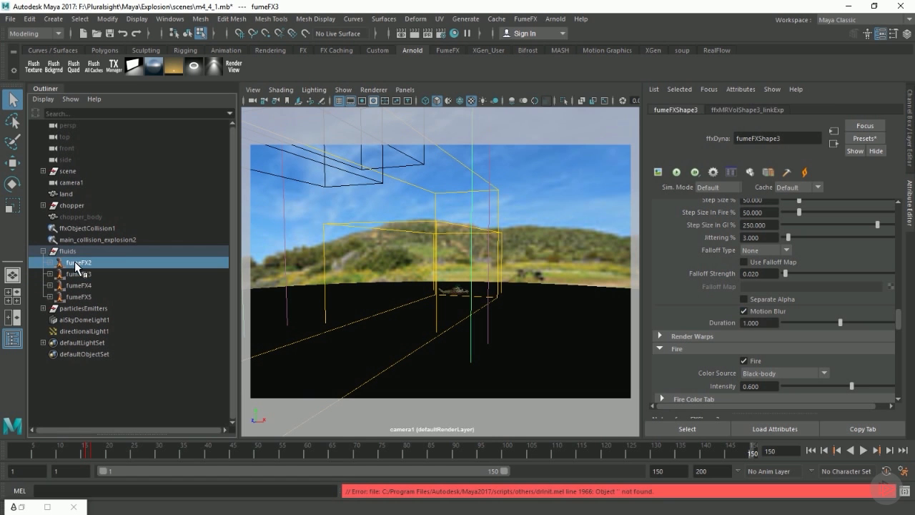
{"action": "left_click", "coordinate": [755, 311]}
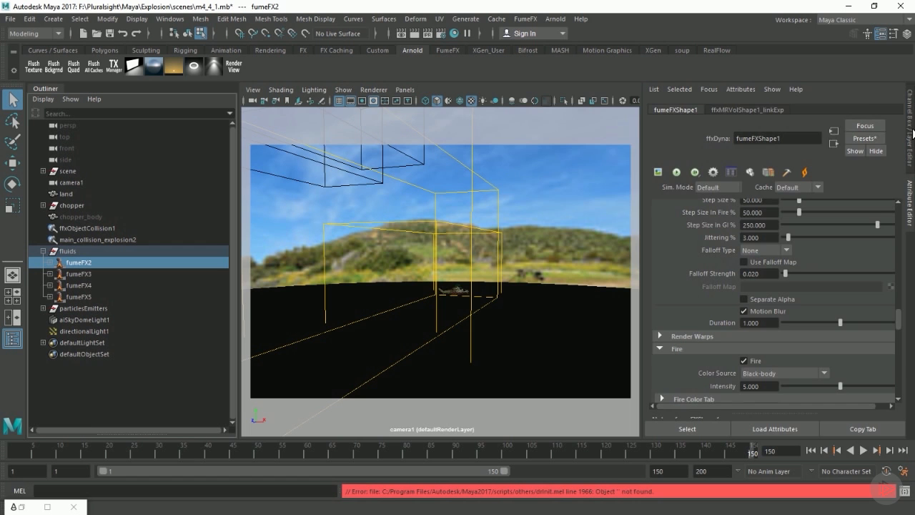
Check the Preferred Render Setup System options in the Rendering preferences, leaving Legacy Render Layers chosen
{"action": "left_click", "coordinate": [910, 131]}
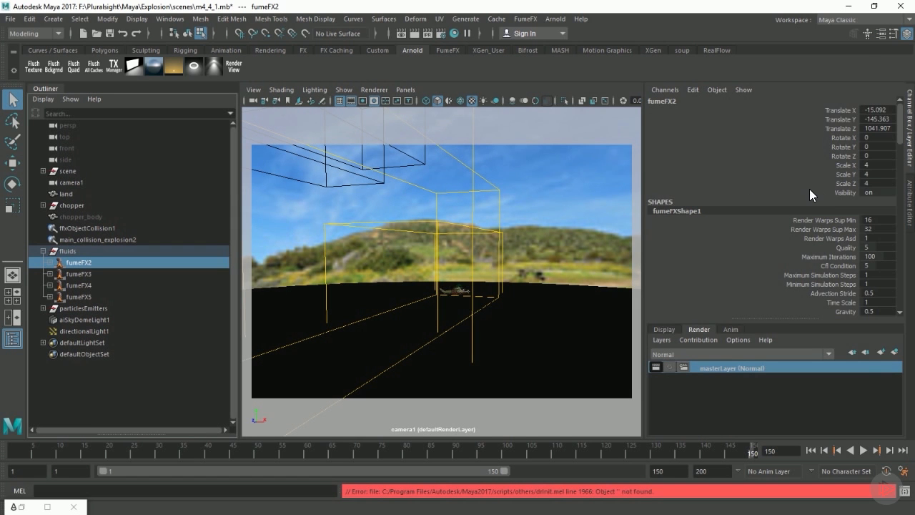
{"action": "left_click", "coordinate": [903, 471]}
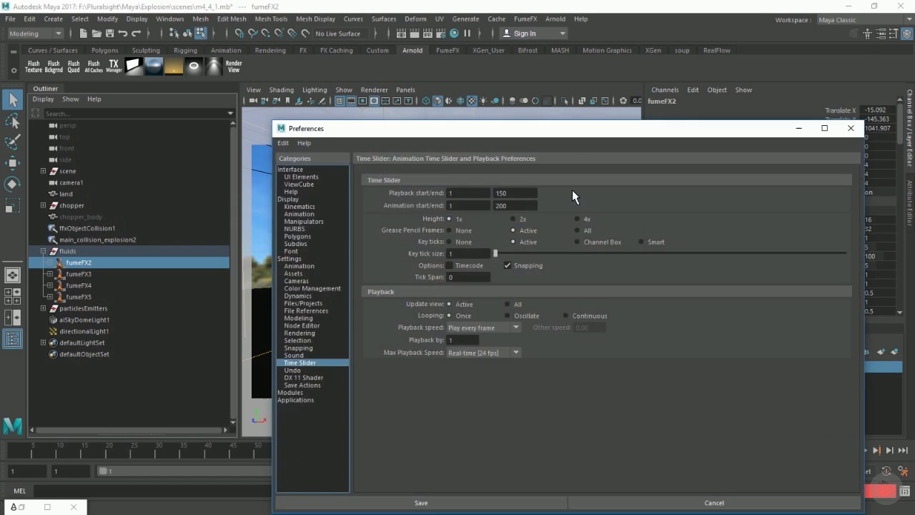
{"action": "left_click_drag", "start_coordinate": [562, 133], "coordinate": [432, 60]}
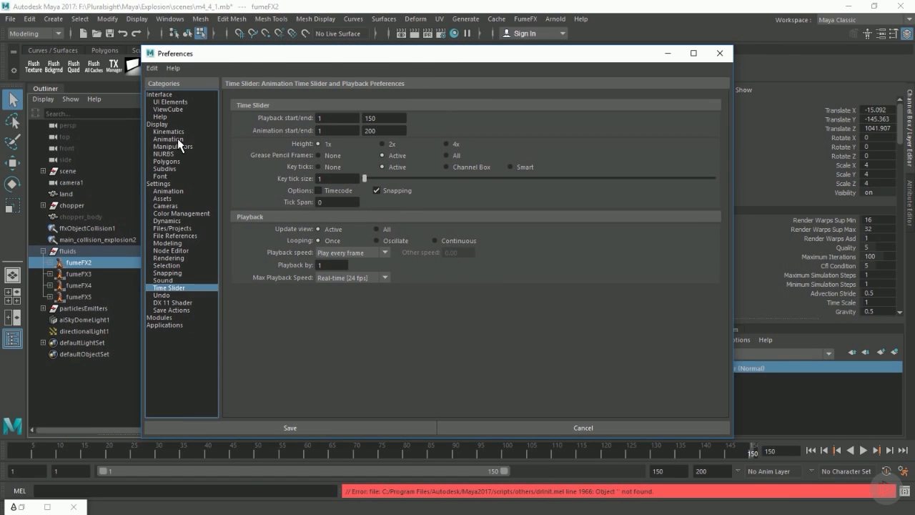
{"action": "left_click", "coordinate": [170, 258]}
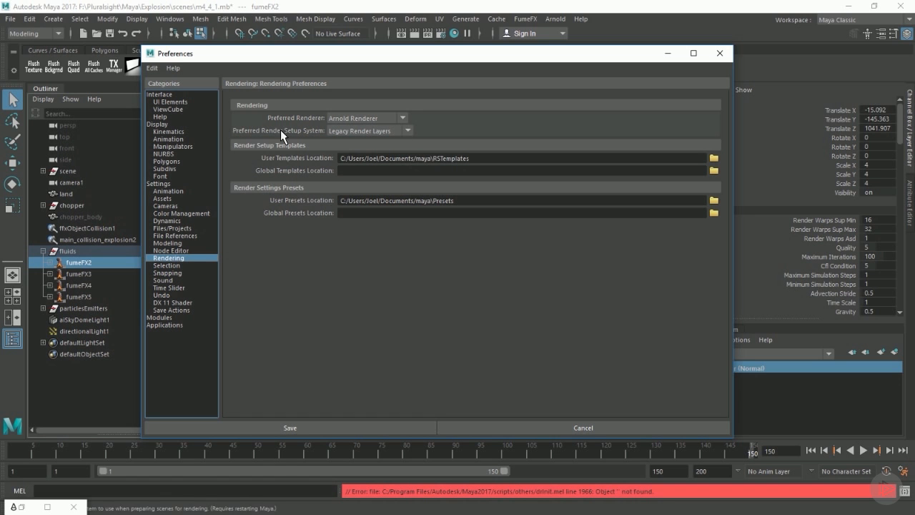
{"action": "left_click", "coordinate": [340, 130]}
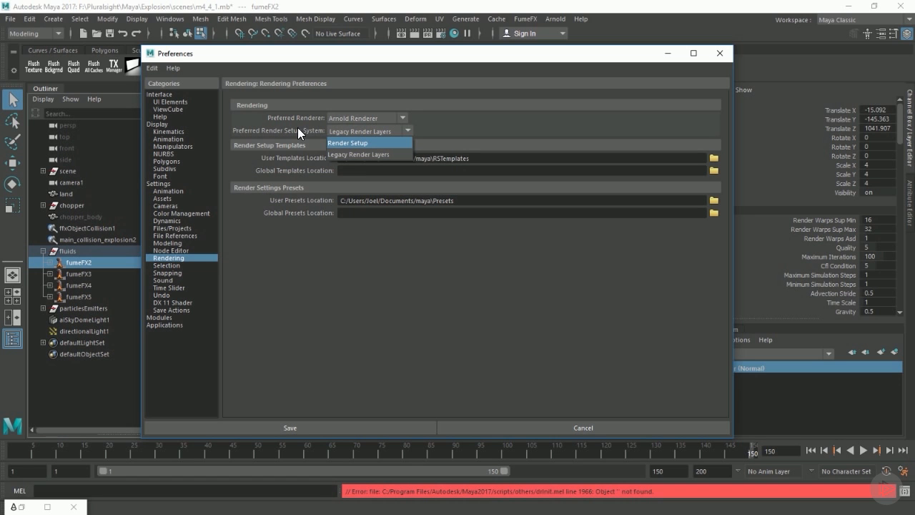
{"action": "left_click", "coordinate": [346, 104]}
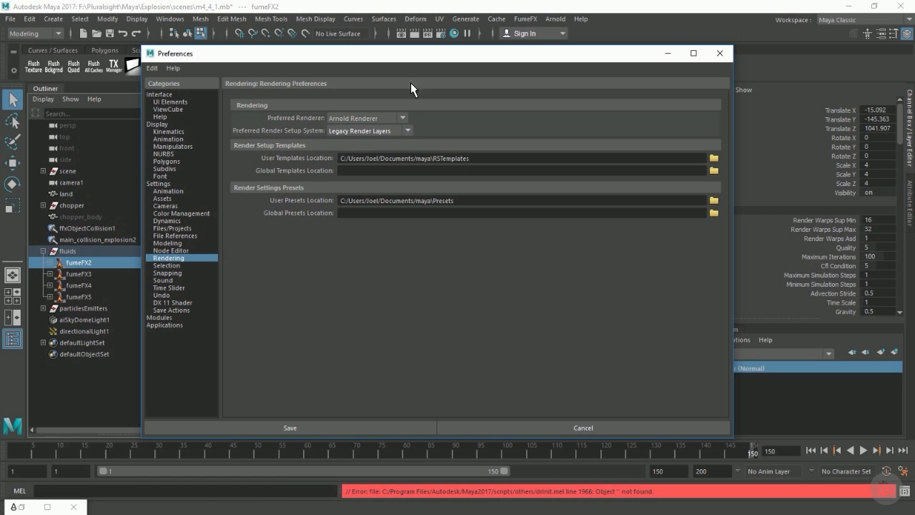
{"action": "left_click", "coordinate": [719, 53]}
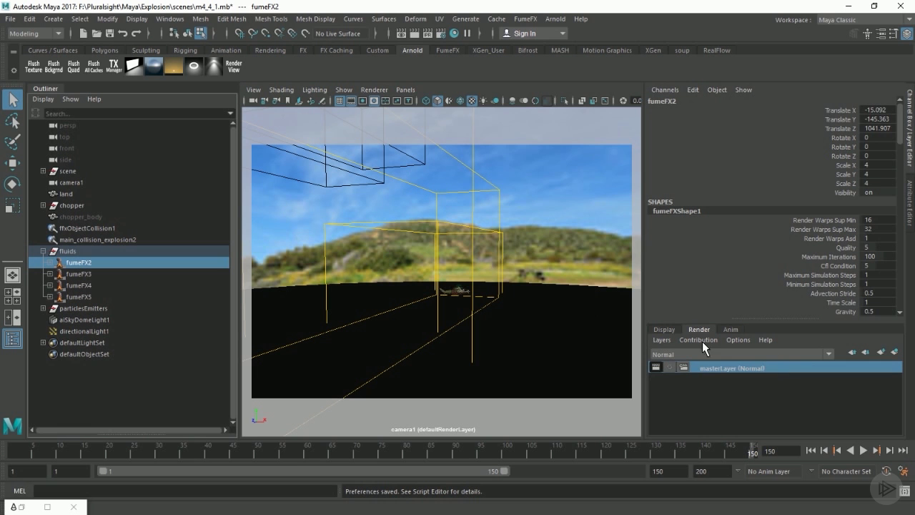
Create a render layer containing scene, camera1, land, chopper, fluids, aiSkyDomeLight1 and directionalLight1
{"action": "left_click", "coordinate": [71, 171]}
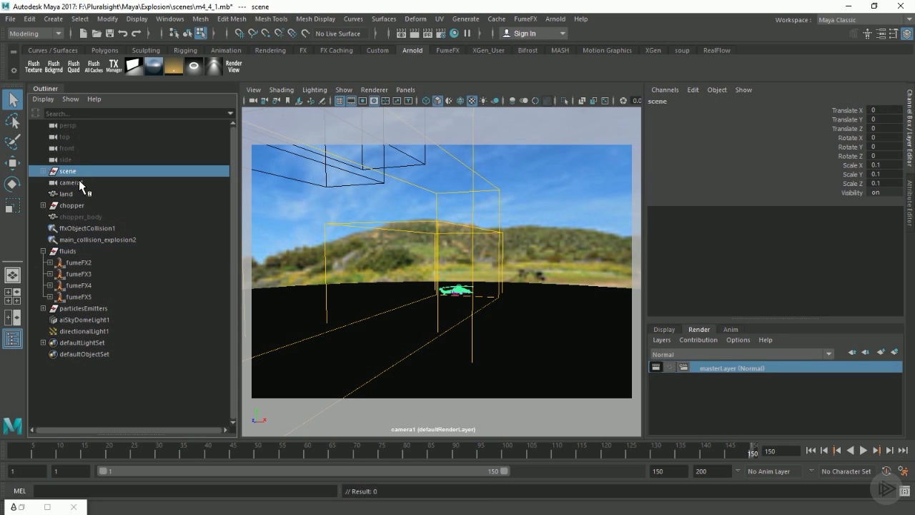
{"action": "left_click", "coordinate": [80, 183], "text": "ctrl"}
{"action": "left_click", "coordinate": [79, 193], "text": "ctrl"}
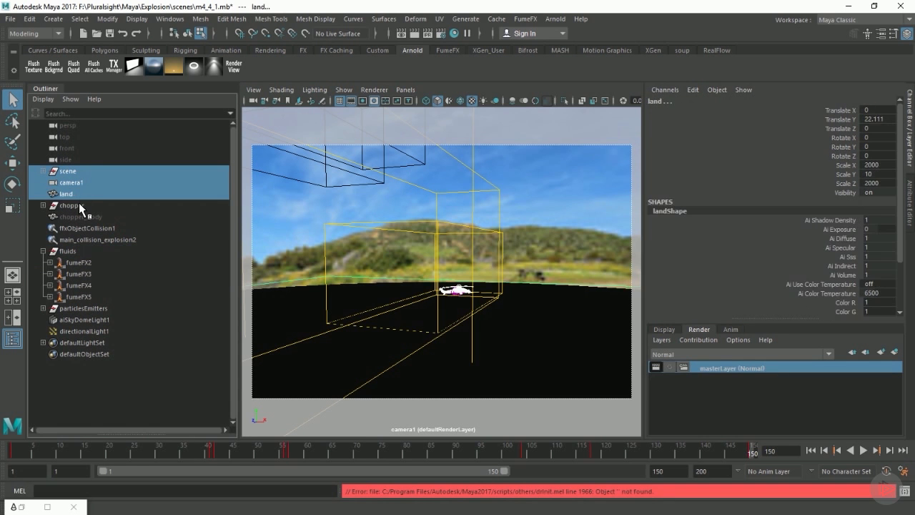
{"action": "left_click", "coordinate": [76, 205], "text": "ctrl"}
{"action": "left_click", "coordinate": [79, 251], "text": "ctrl"}
{"action": "left_click", "coordinate": [96, 307], "text": "ctrl"}
{"action": "left_click", "coordinate": [105, 318], "text": "ctrl"}
{"action": "left_click", "coordinate": [107, 331], "text": "ctrl"}
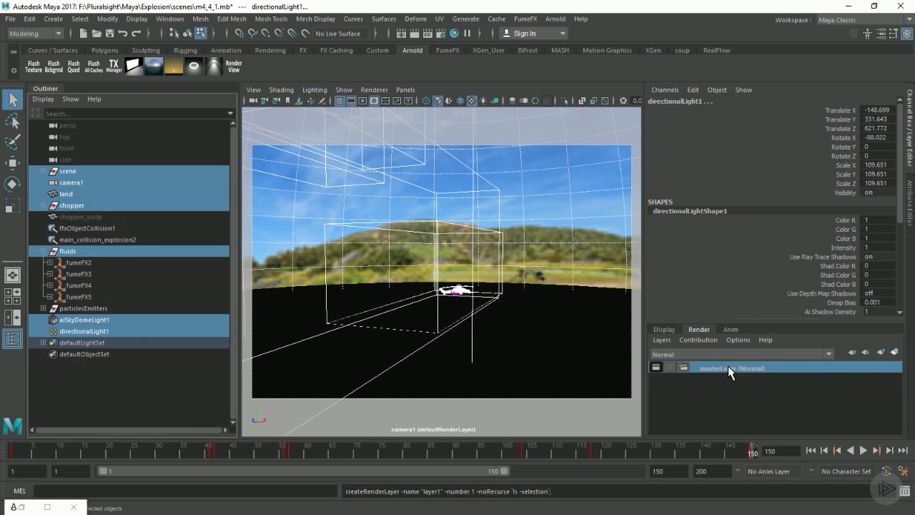
{"action": "left_click", "coordinate": [893, 351]}
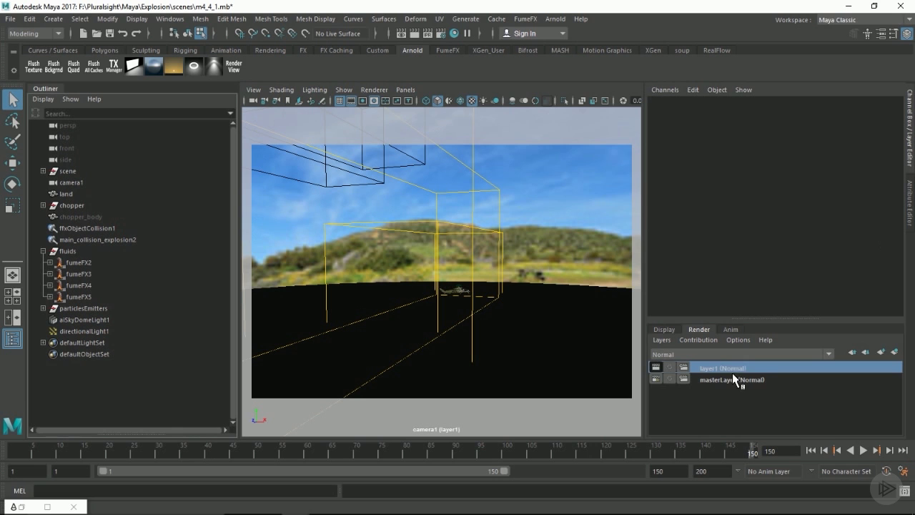
Rename the new render layer as explosion
{"action": "double_click", "coordinate": [755, 369]}
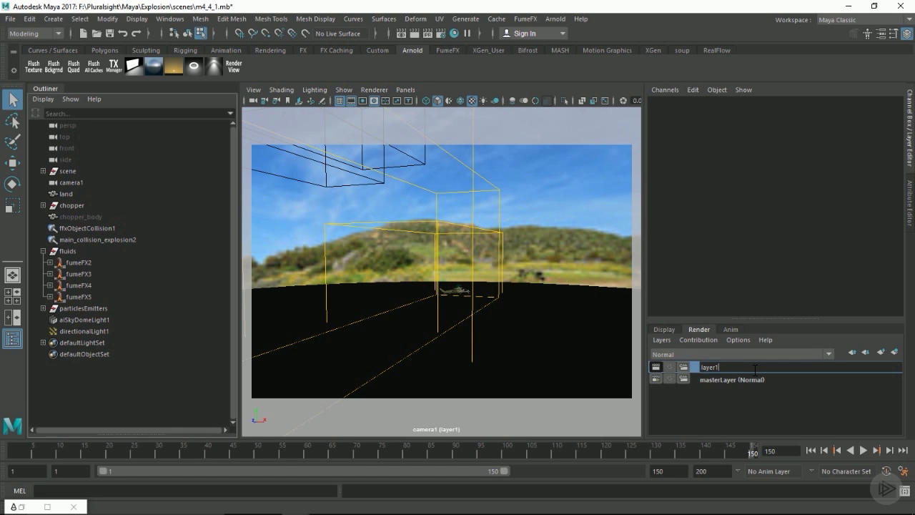
{"action": "type", "text": "explosion"}
{"action": "key", "text": "Return"}
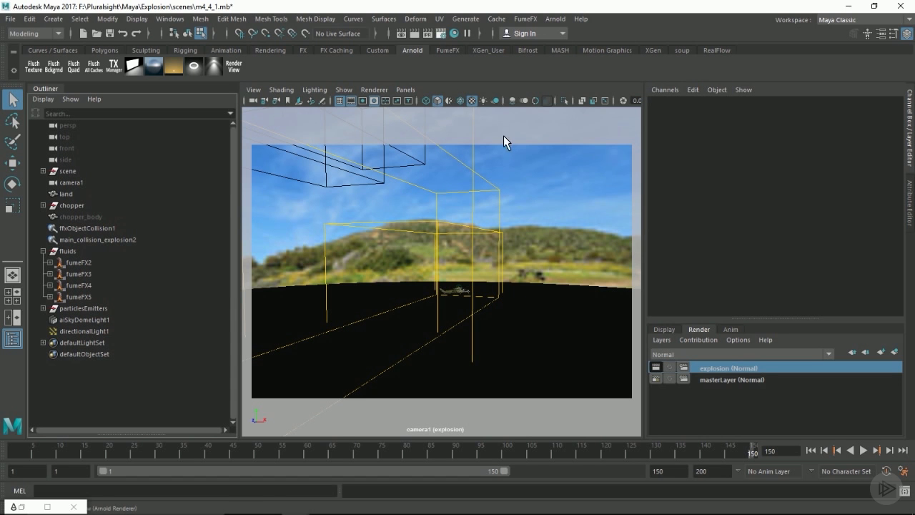
Set the explosion layer's Arnold sampling to Camera (AA) 6, Diffuse 3 and Glossy 3, with Volume Indirect at 8
{"action": "left_click_drag", "start_coordinate": [319, 126], "coordinate": [631, 57]}
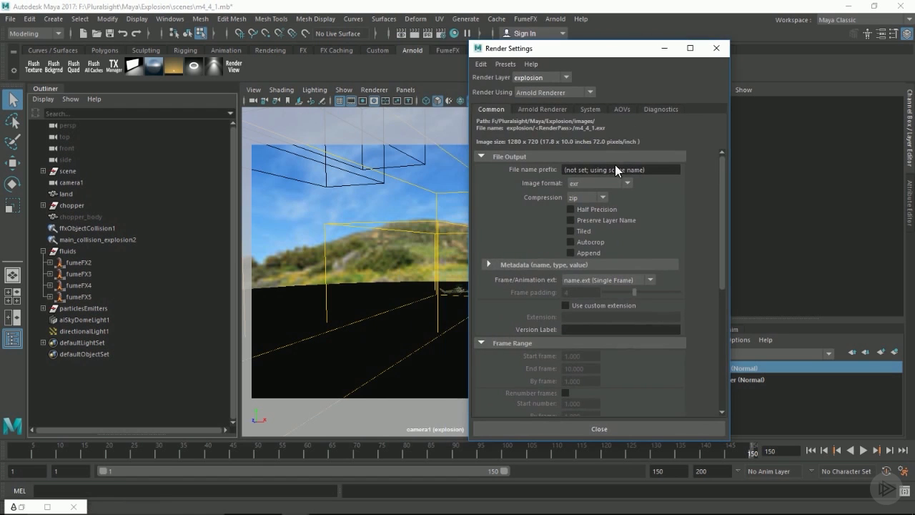
{"action": "left_click", "coordinate": [542, 109]}
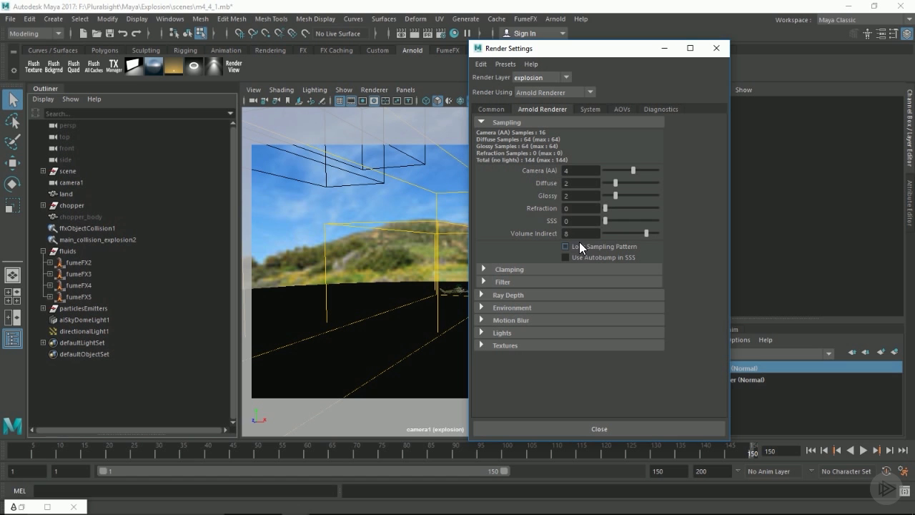
{"action": "left_click_drag", "start_coordinate": [576, 234], "coordinate": [538, 232]}
{"action": "type", "text": "1"}
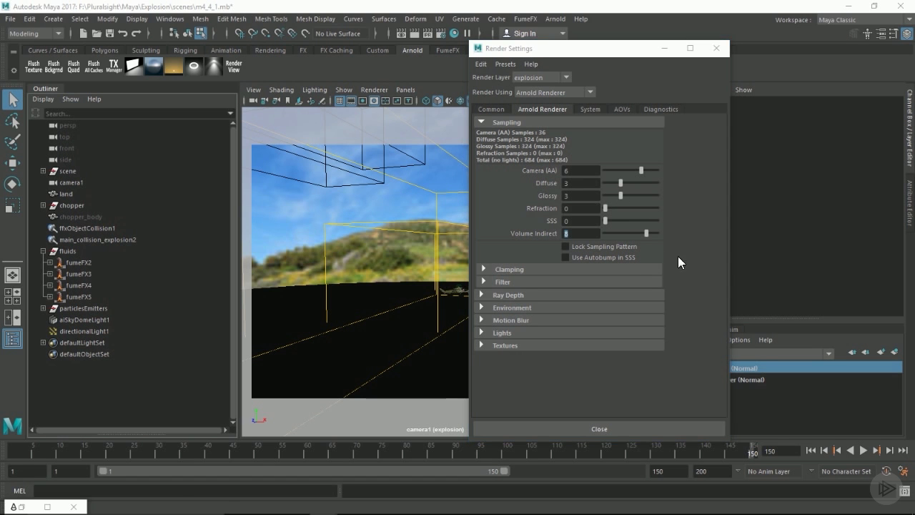
Set the number of motion blur Keys to 5 in the Arnold render settings and move the settings window aside
{"action": "left_click", "coordinate": [508, 320]}
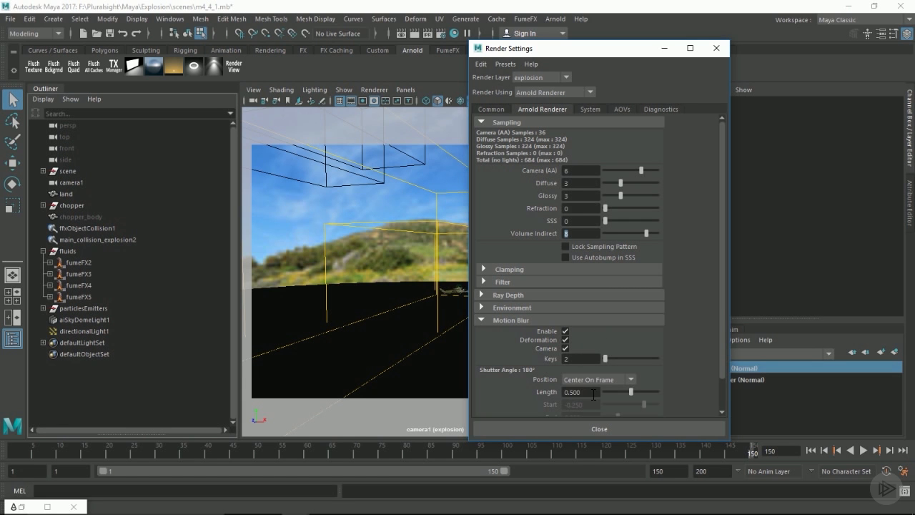
{"action": "left_click_drag", "start_coordinate": [598, 392], "coordinate": [505, 389]}
{"action": "left_click_drag", "start_coordinate": [586, 359], "coordinate": [532, 358]}
{"action": "type", "text": "5"}
{"action": "key", "text": "Return"}
{"action": "left_click_drag", "start_coordinate": [591, 51], "coordinate": [504, 48]}
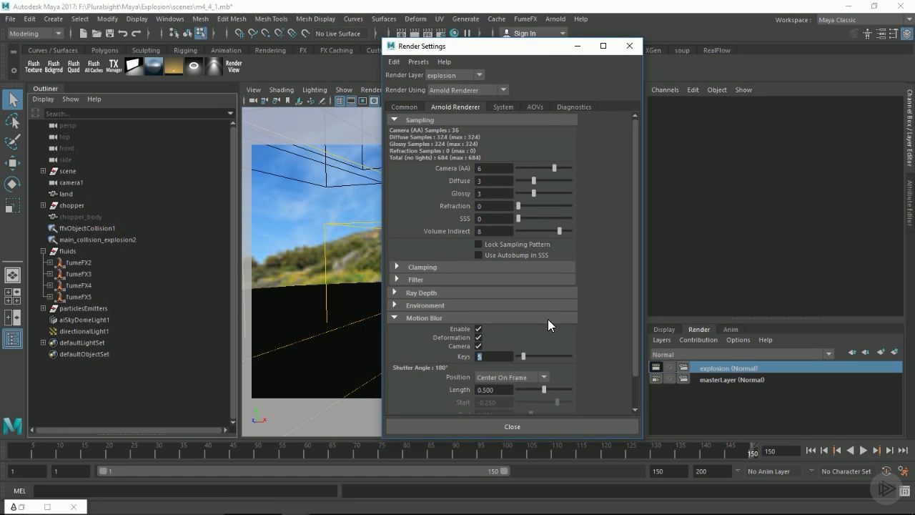